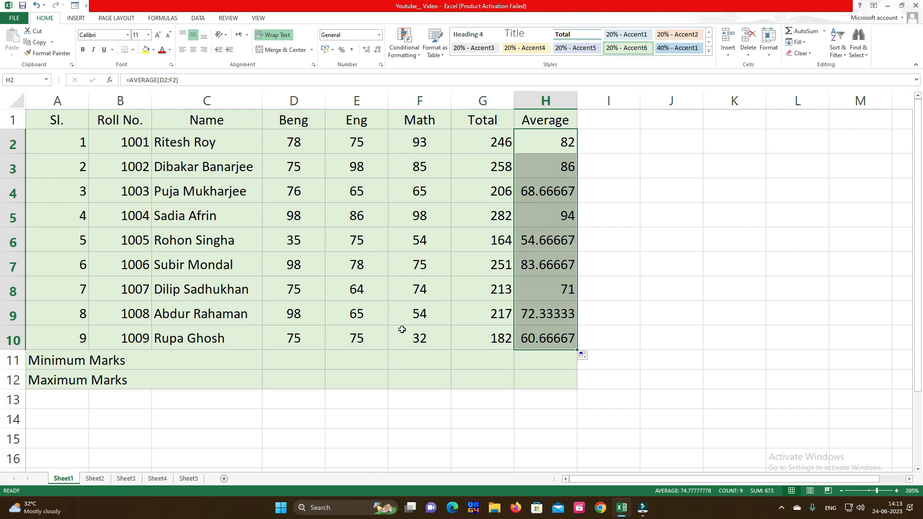
# - Look through the workbook's existing worksheets, from Sheet1 to Sheet5
pyautogui.click(190, 479)
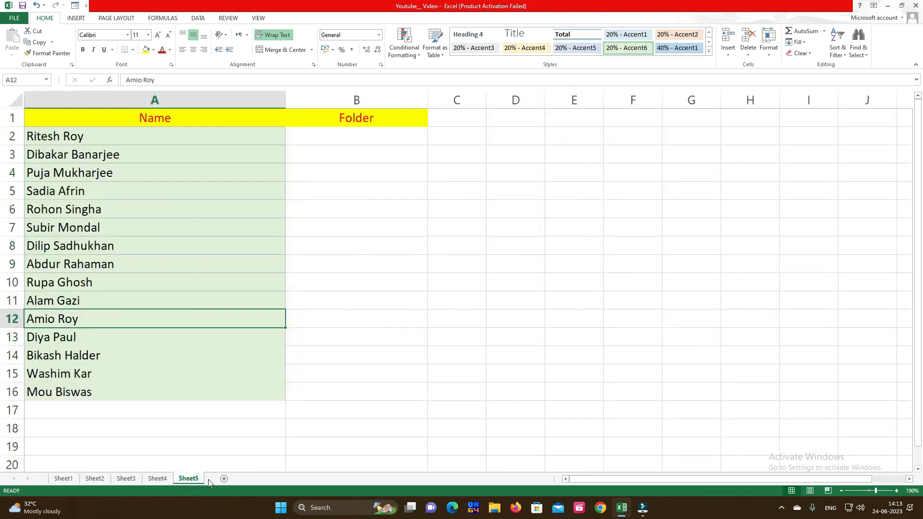
pyautogui.click(68, 480)
pyautogui.click(94, 479)
pyautogui.click(126, 479)
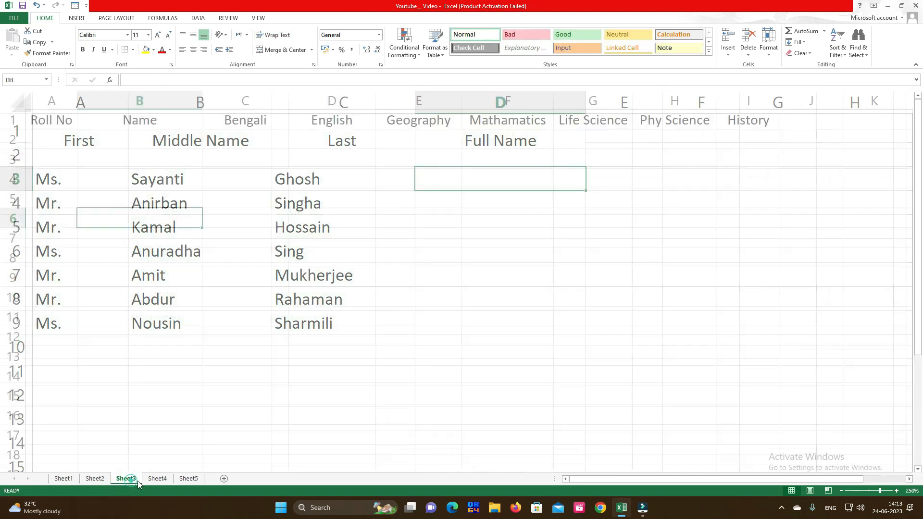
pyautogui.click(157, 479)
pyautogui.click(187, 479)
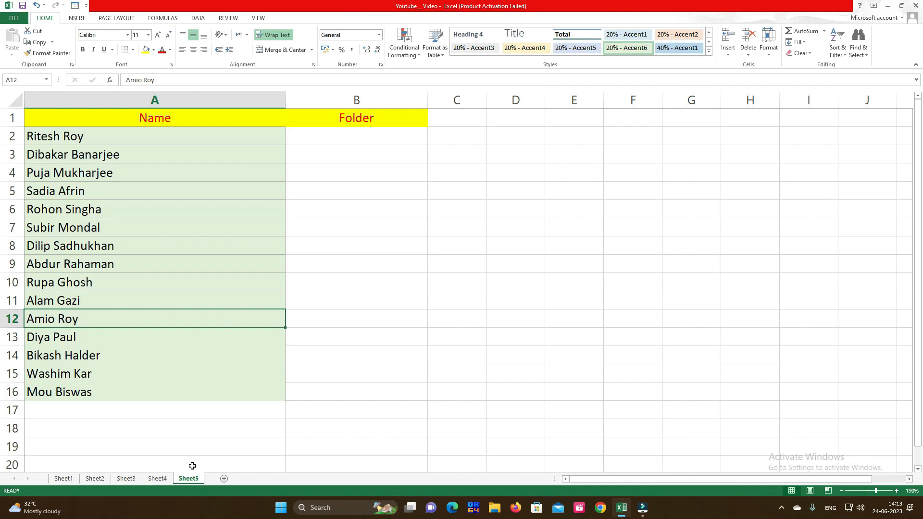
# - Add a new blank worksheet after Sheet5
pyautogui.click(224, 479)
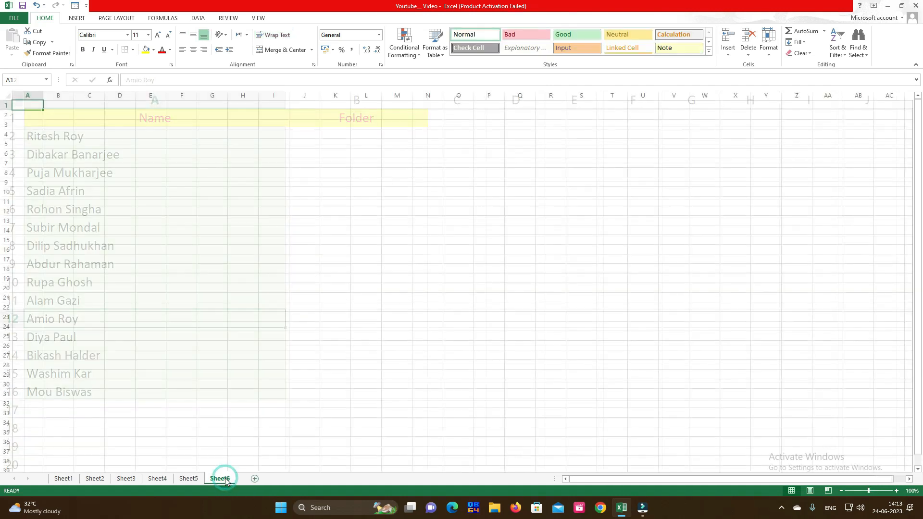
pyautogui.click(189, 278)
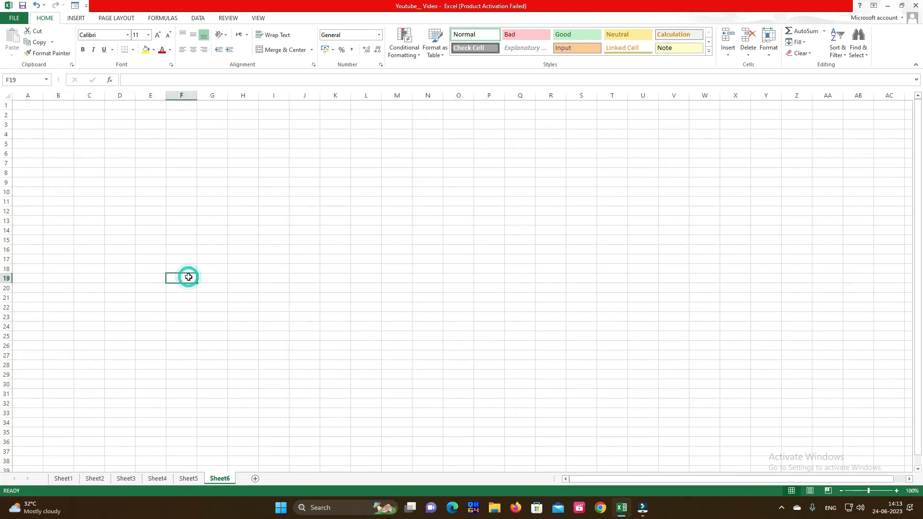
# - Examine how the columns of the blank sheet are lettered, from A through Z and on to AC
pyautogui.click(30, 94)
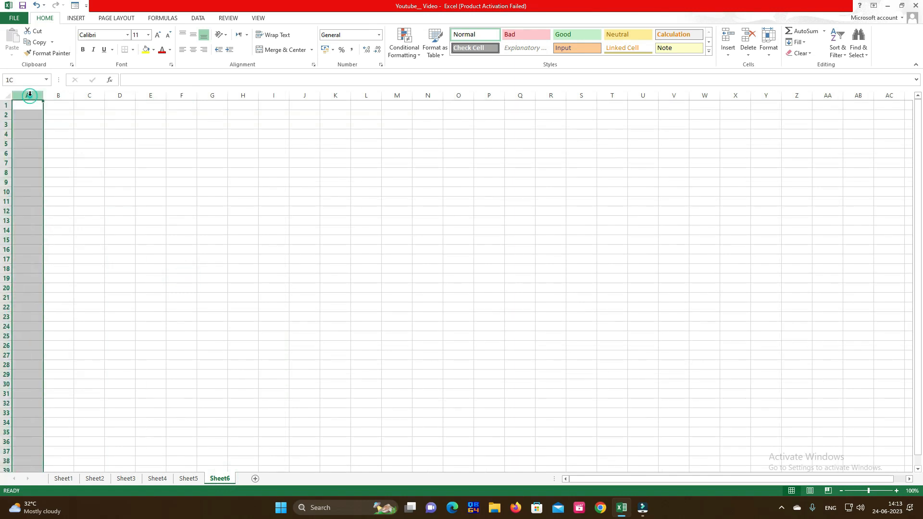
pyautogui.click(58, 95)
pyautogui.click(89, 96)
pyautogui.click(120, 96)
pyautogui.click(150, 95)
pyautogui.click(182, 95)
pyautogui.click(889, 94)
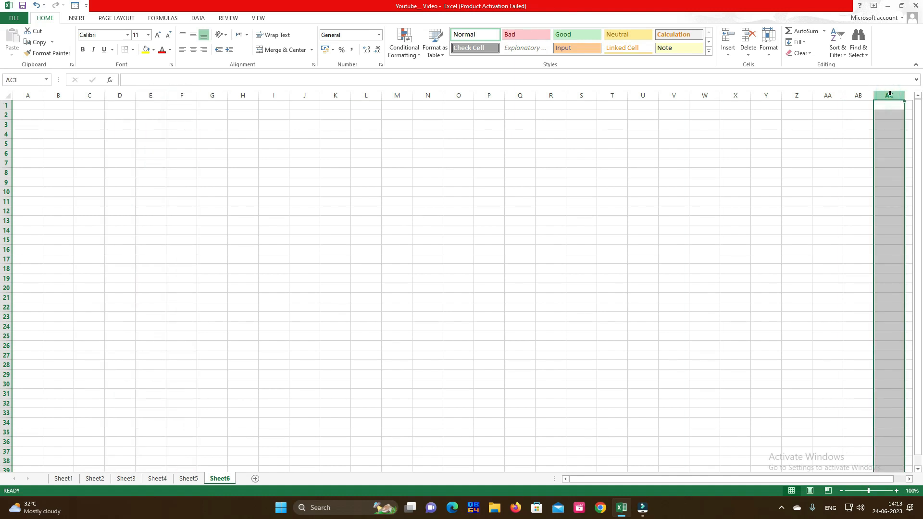
pyautogui.click(33, 95)
pyautogui.click(68, 94)
pyautogui.click(272, 94)
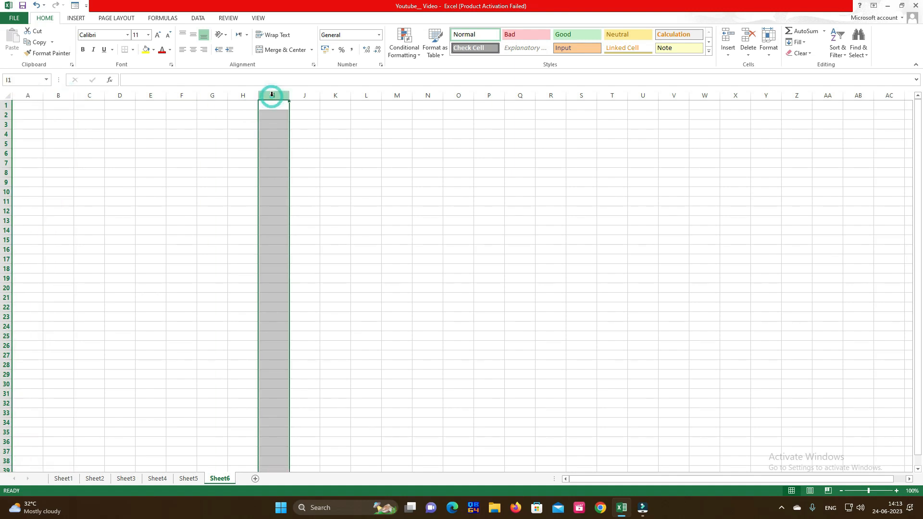
pyautogui.click(489, 95)
pyautogui.click(735, 95)
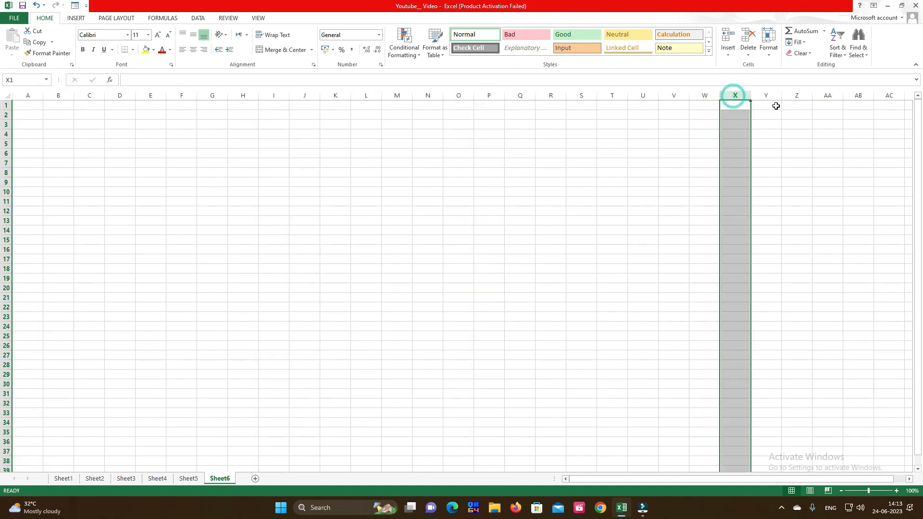
pyautogui.click(894, 114)
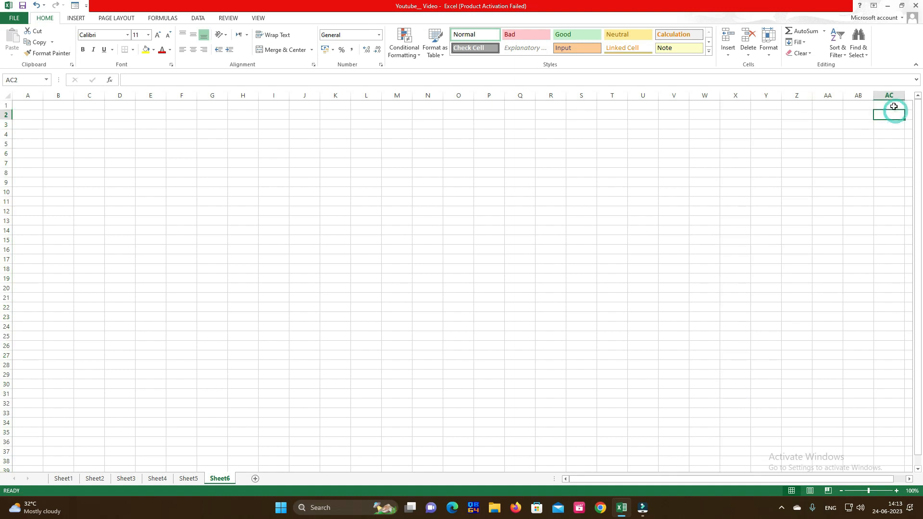
pyautogui.click(799, 107)
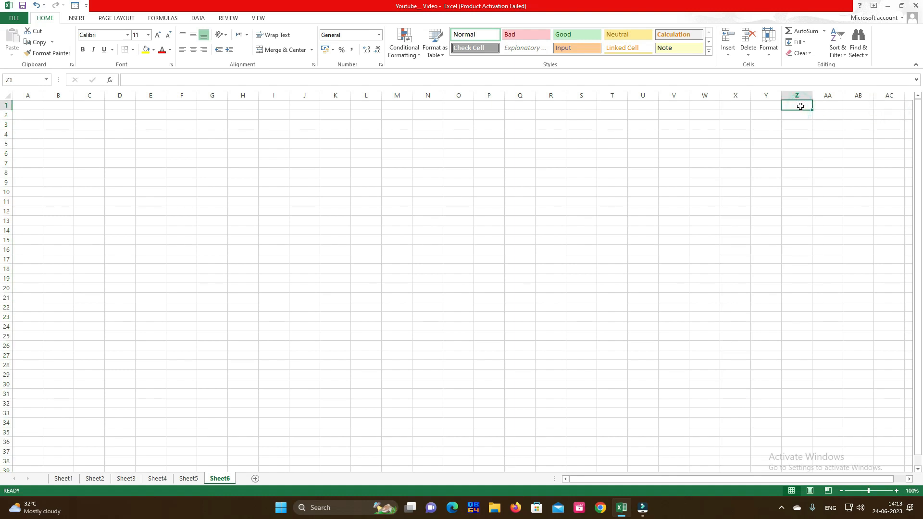
pyautogui.click(828, 106)
pyautogui.click(858, 107)
pyautogui.click(883, 105)
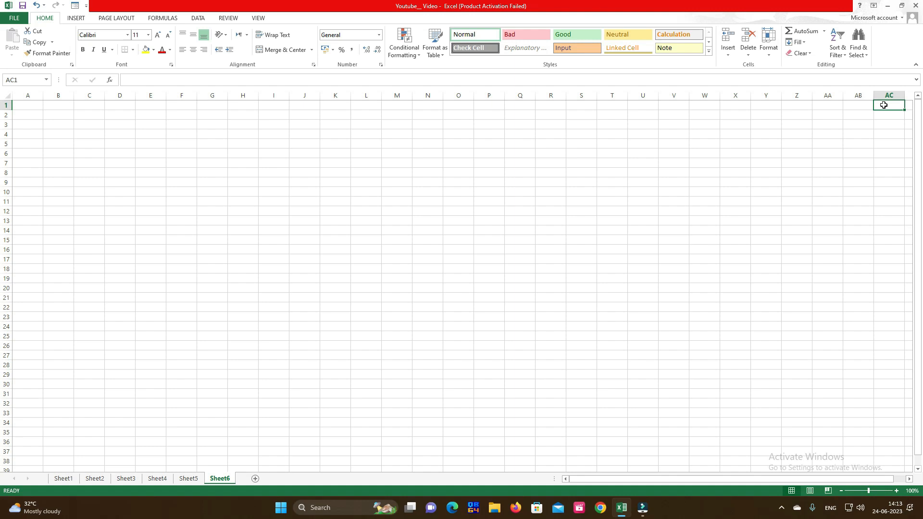
# - Move along row 1 to the sheet's very last column to check its letter, and return to cell A1
pyautogui.press('Right')
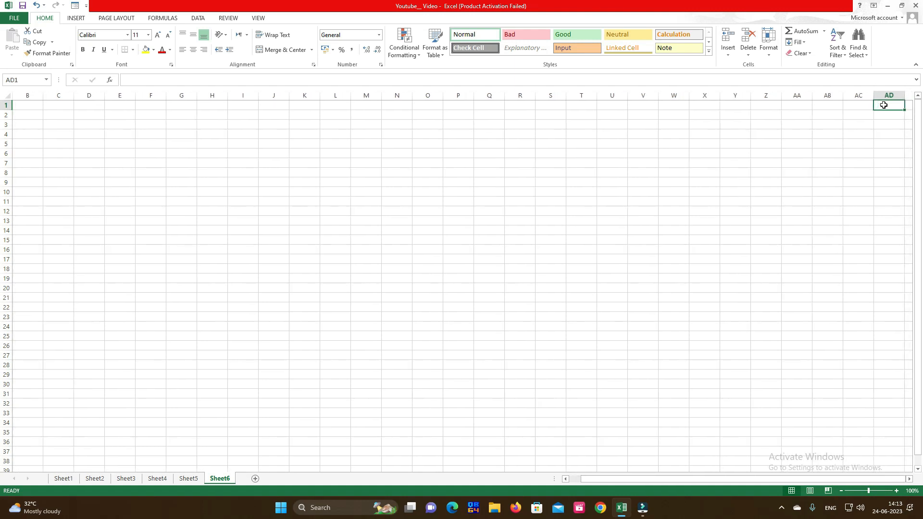
pyautogui.press('Right')
pyautogui.press('Right')
pyautogui.press('Right')
pyautogui.press('Right')
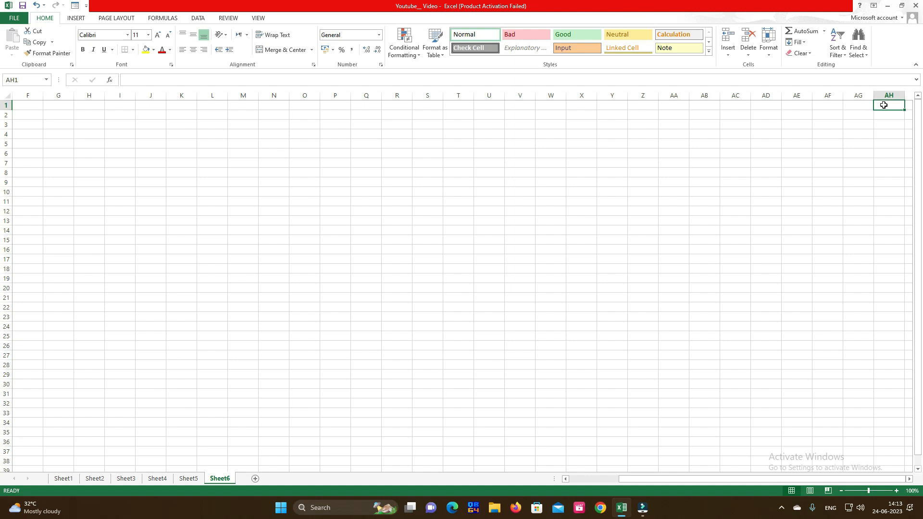
pyautogui.hotkey('ctrl', 'Right')
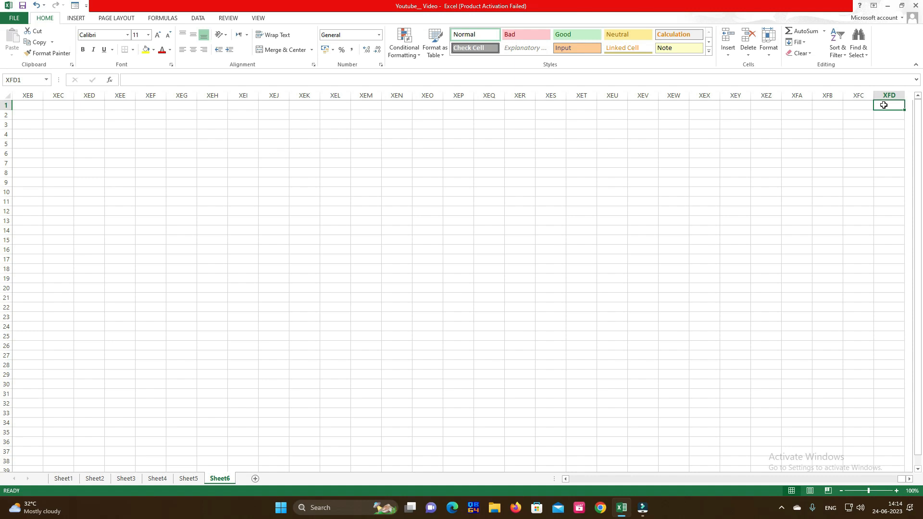
pyautogui.hotkey('ctrl', 'Left')
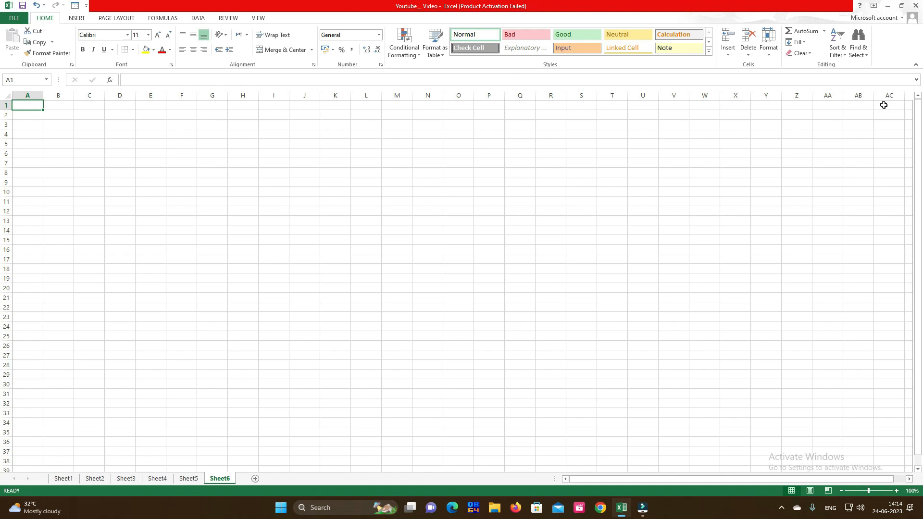
# - Enter the numbers 1, 2 and 3 in cells A1, B1 and C1
pyautogui.write('1')
pyautogui.press('Tab')
pyautogui.write('2')
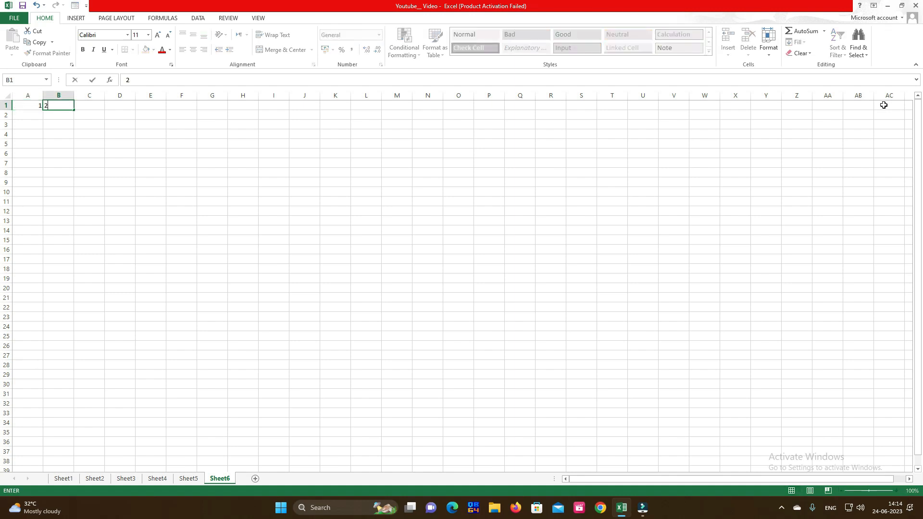
pyautogui.press('Tab')
pyautogui.write('3')
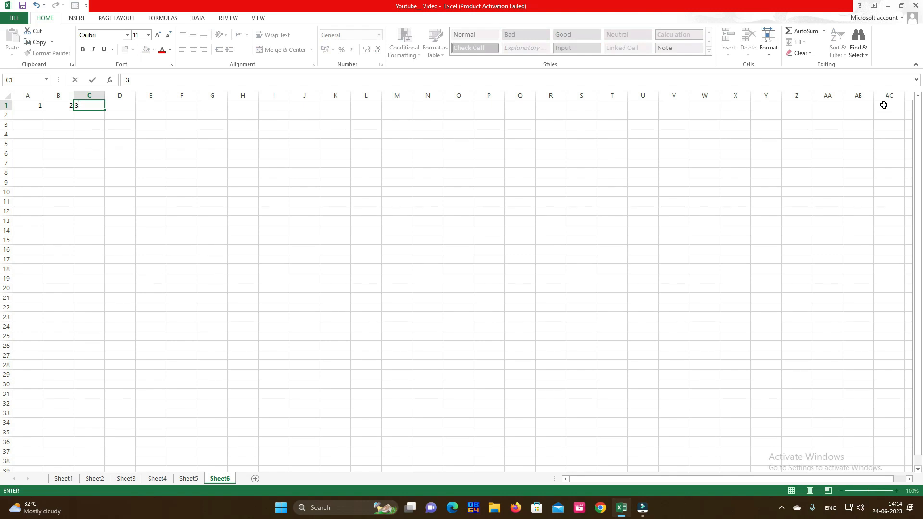
pyautogui.press('Tab')
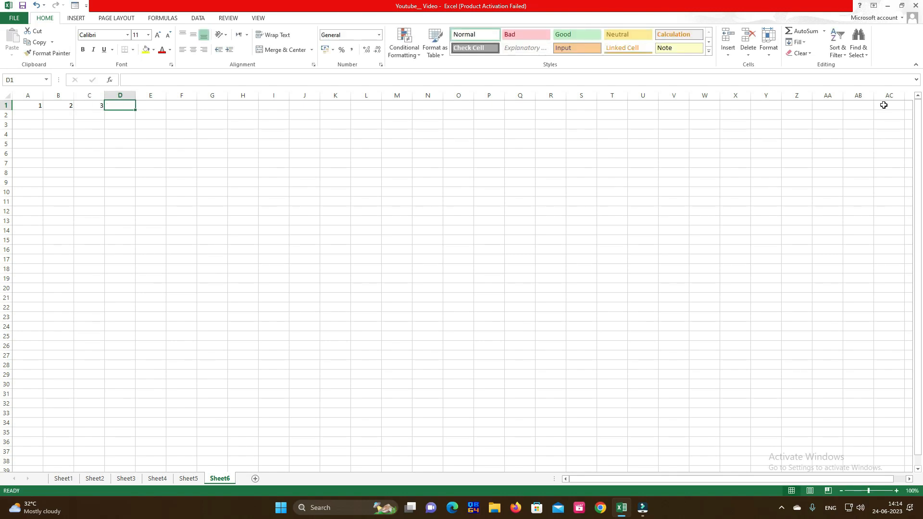
# - Fill the whole of row 1 with a linear series using step value 1 and stop value 20000
pyautogui.click(8, 105)
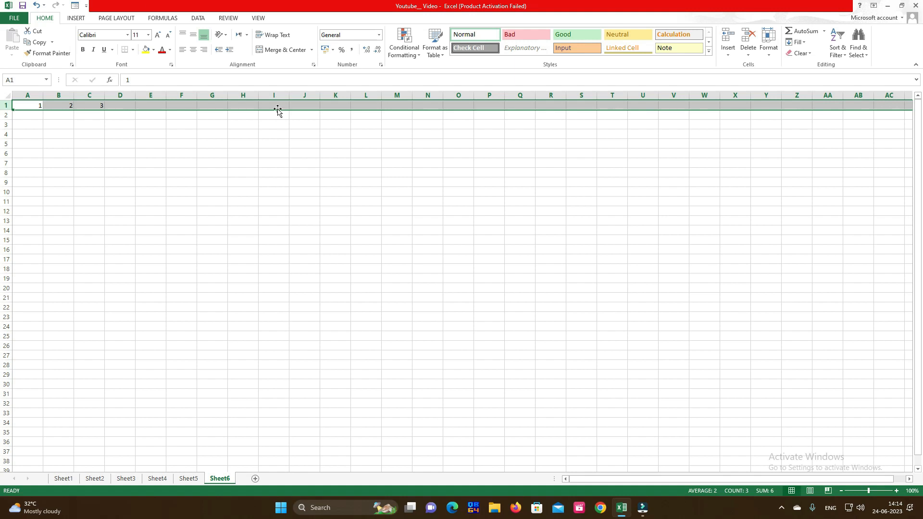
pyautogui.click(797, 42)
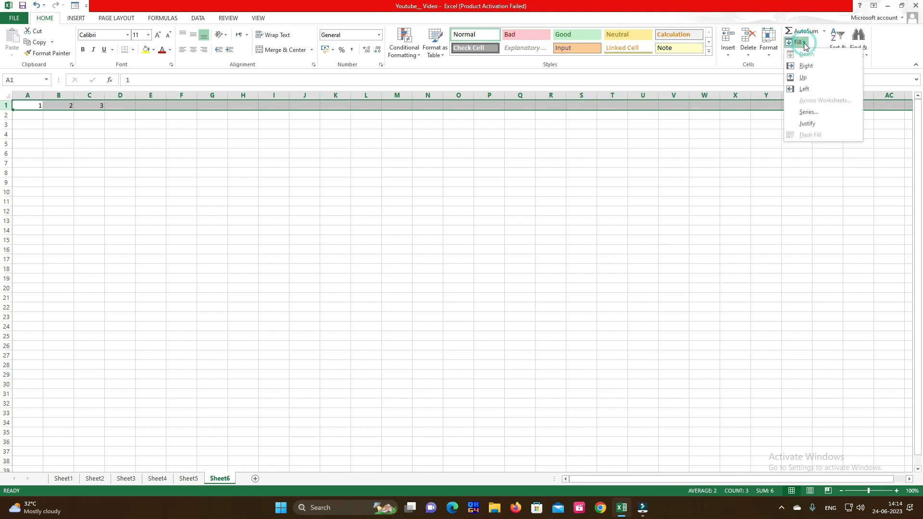
pyautogui.click(45, 19)
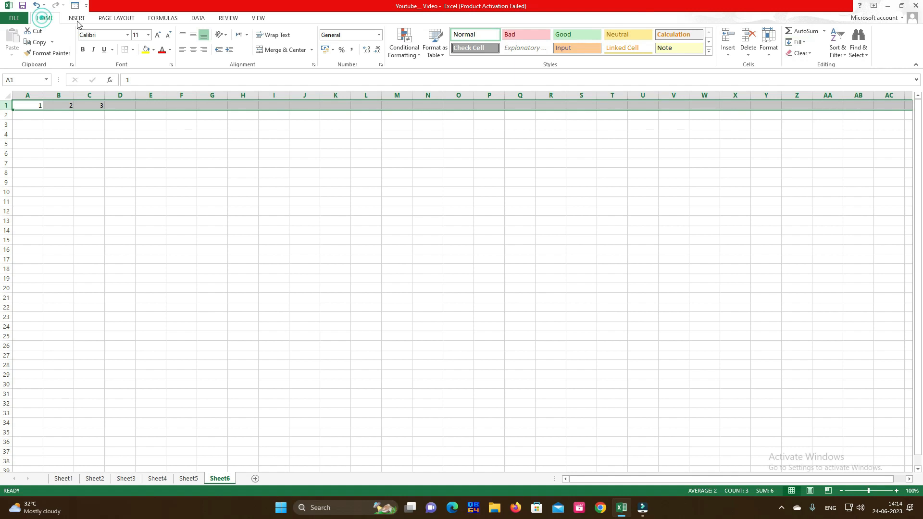
pyautogui.click(799, 43)
pyautogui.click(809, 113)
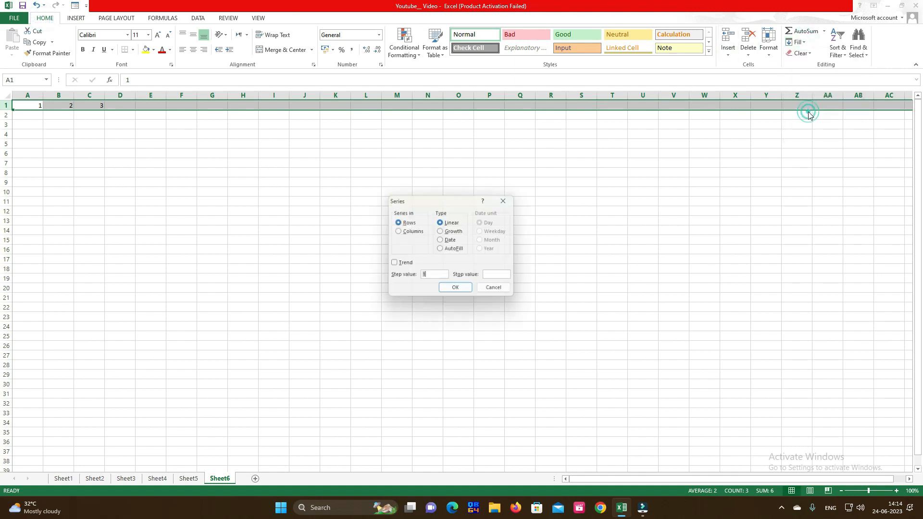
pyautogui.click(497, 276)
pyautogui.write('20000')
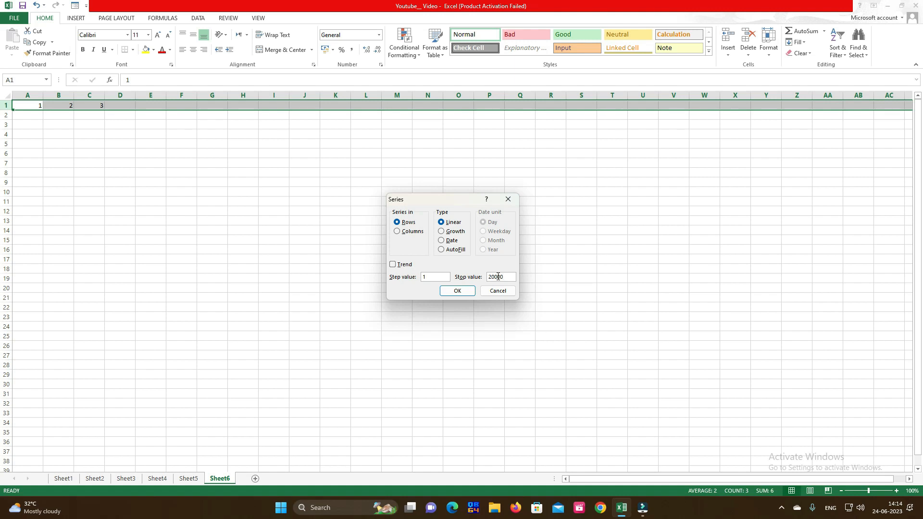
pyautogui.click(468, 291)
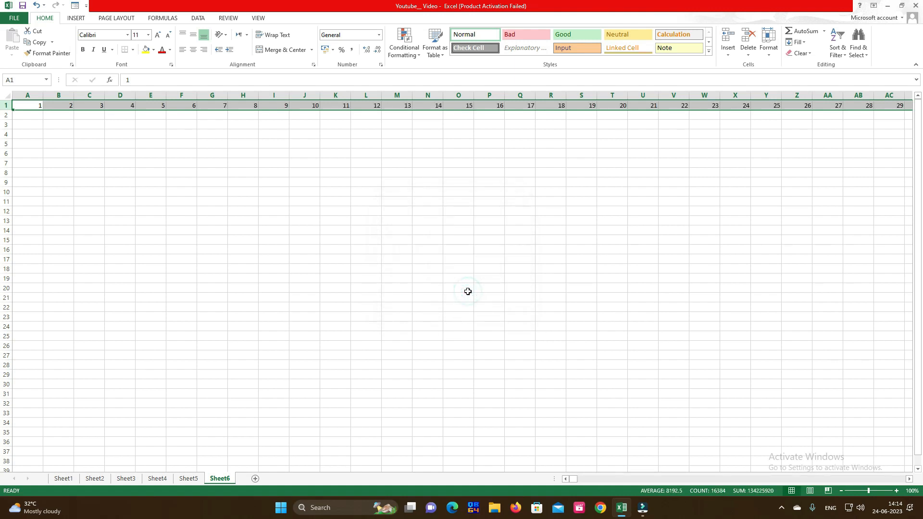
# - Check the number in the last filled cell of row 1, and return to cell A1
pyautogui.click(466, 105)
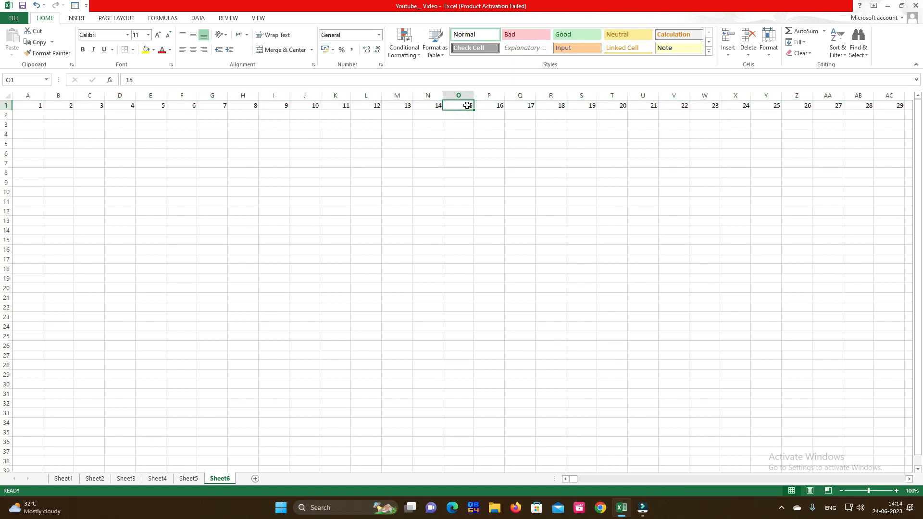
pyautogui.hotkey('ctrl', 'Right')
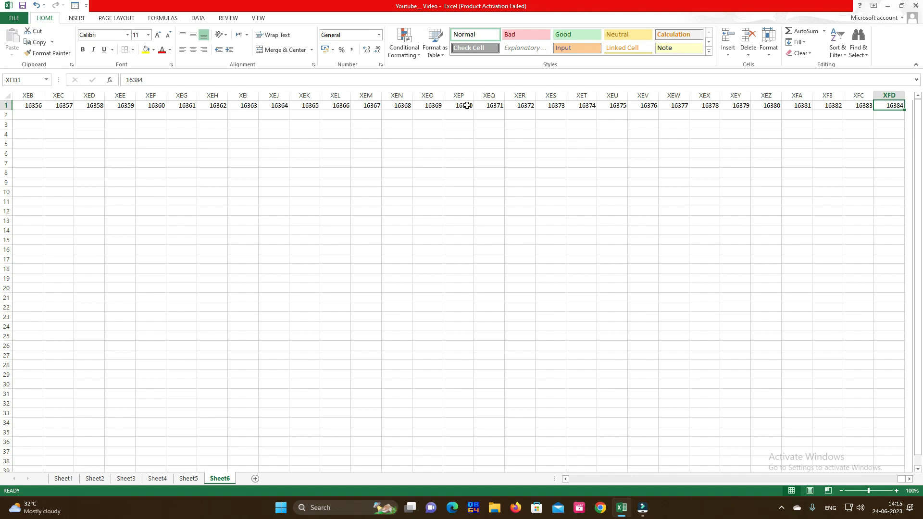
pyautogui.hotkey('ctrl', 'Left')
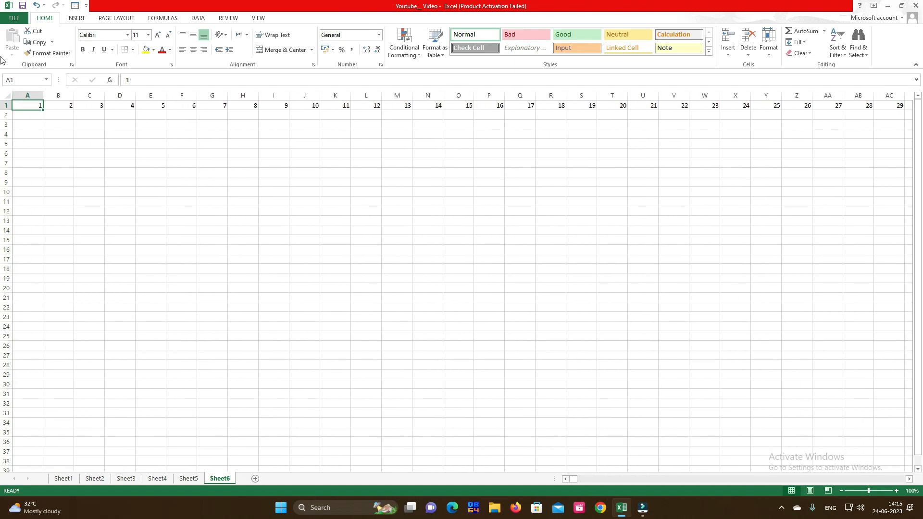
# - Examine the row numbering down column A and go to the sheet's very last row
pyautogui.click(7, 105)
pyautogui.moveTo(7, 110); pyautogui.dragTo(12, 152)
pyautogui.click(7, 460)
pyautogui.click(37, 457)
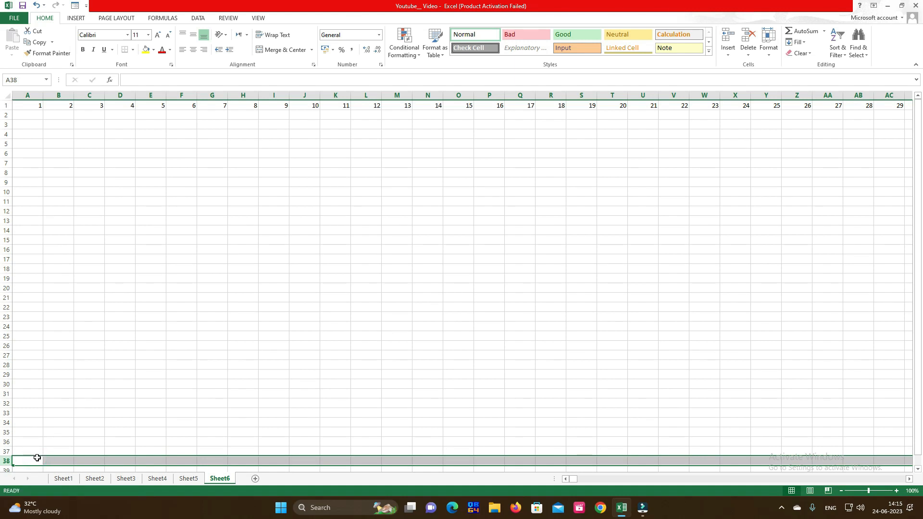
pyautogui.click(37, 460)
pyautogui.press('Down')
pyautogui.press('Down')
pyautogui.press('Down')
pyautogui.press('Down')
pyautogui.press('Down')
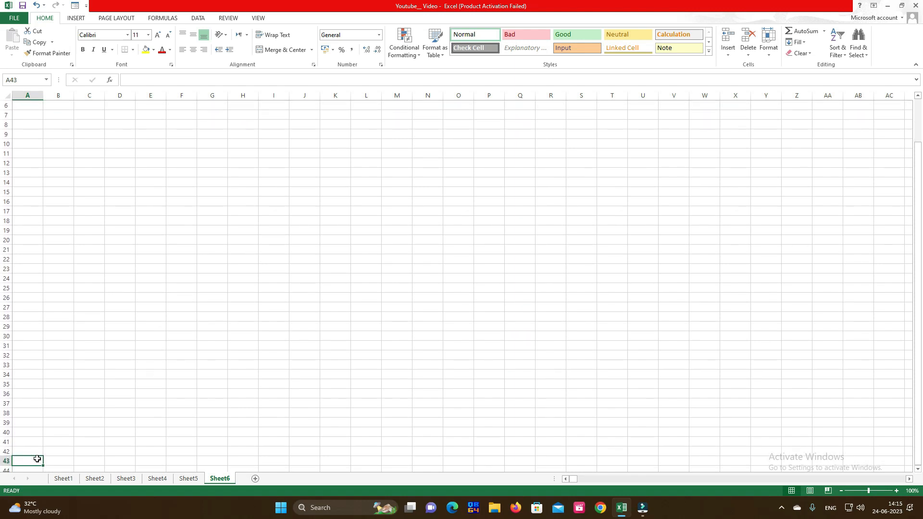
pyautogui.hotkey('ctrl', 'Down')
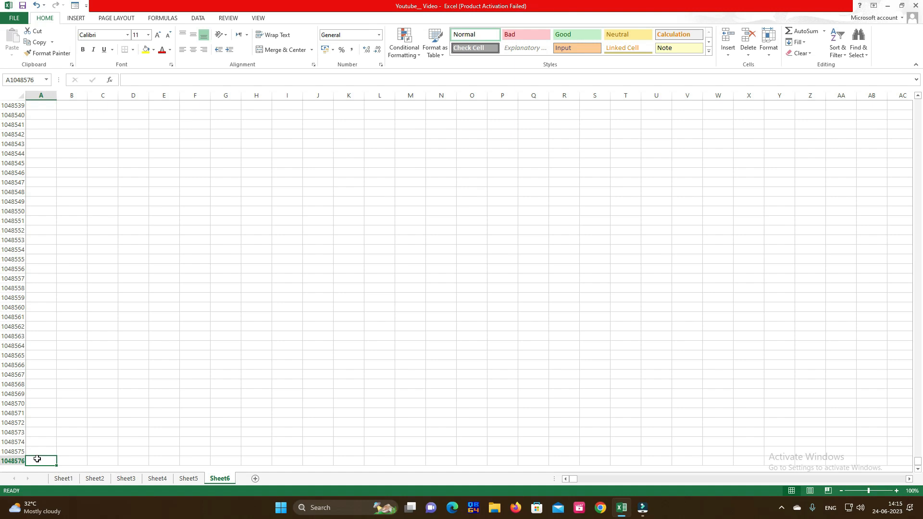
# - Enter 16384 in cell I1048550 and 1048576 in the cell directly below it
pyautogui.click(281, 210)
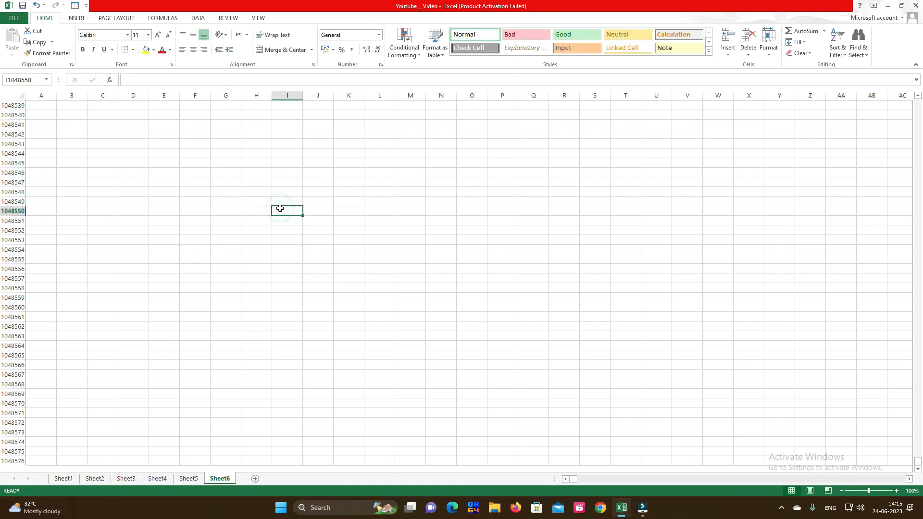
pyautogui.write('163')
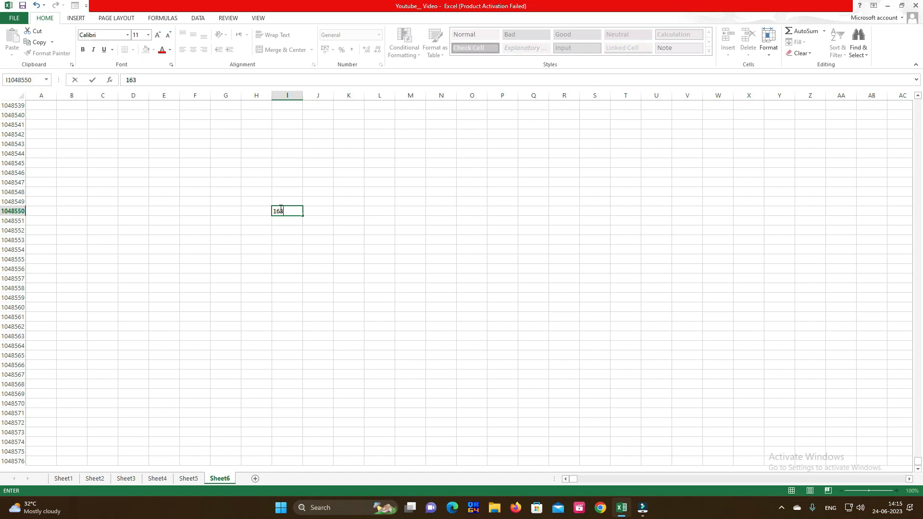
pyautogui.write('84')
pyautogui.press('Return')
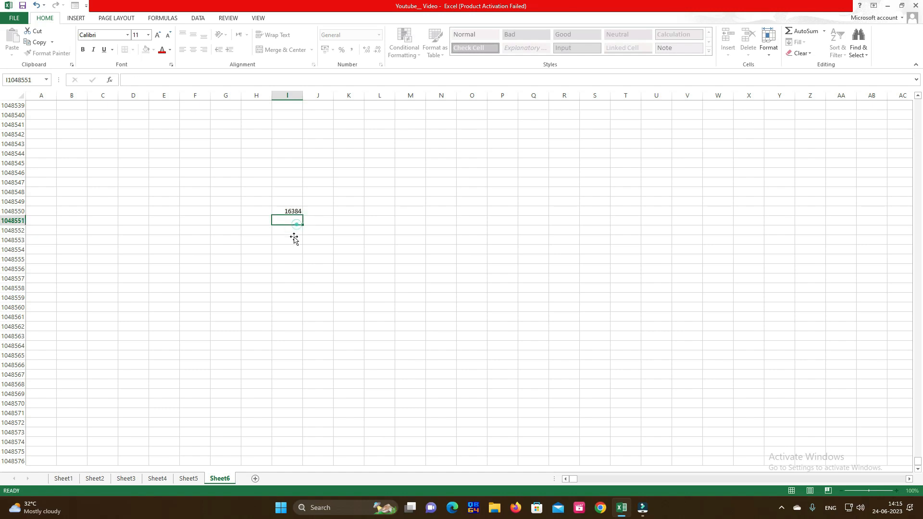
pyautogui.write('1048576')
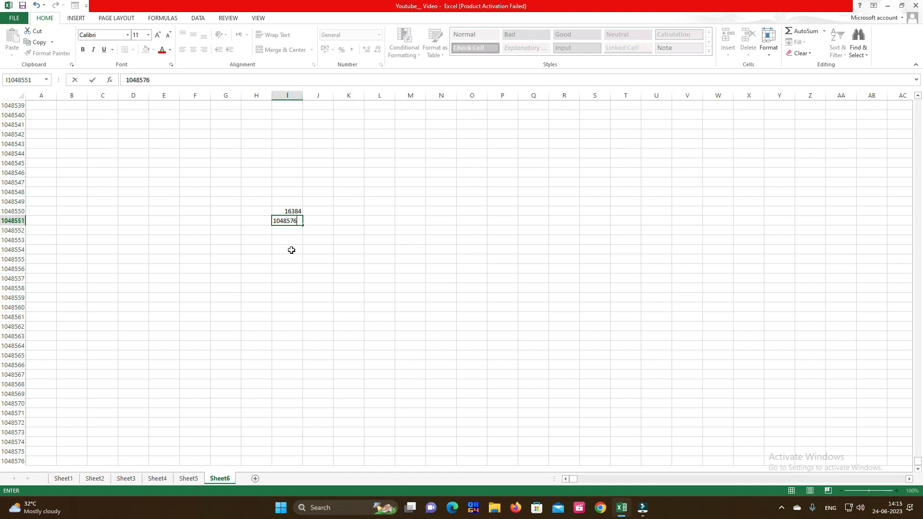
pyautogui.press('Up')
pyautogui.scroll(12, 291, 250)
pyautogui.scroll(-1, 359, 360)
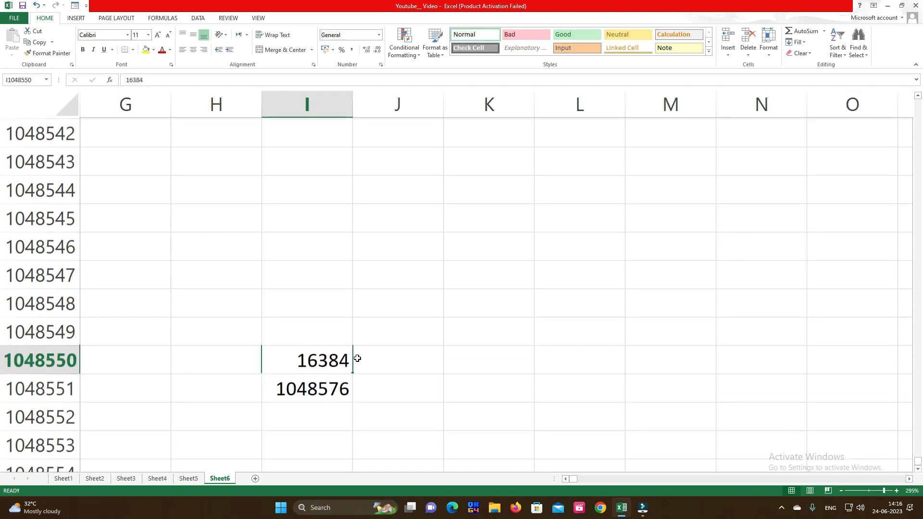
# - Clear the contents of the whole sheet and return to cell E1
pyautogui.click(340, 306)
pyautogui.hotkey('ctrl', 'a')
pyautogui.press('Delete')
pyautogui.scroll(-8, 340, 307)
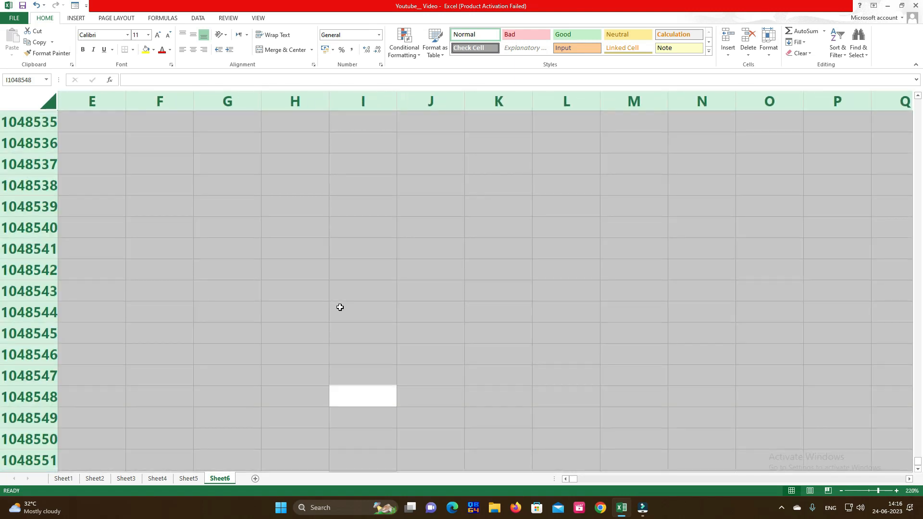
pyautogui.click(189, 179)
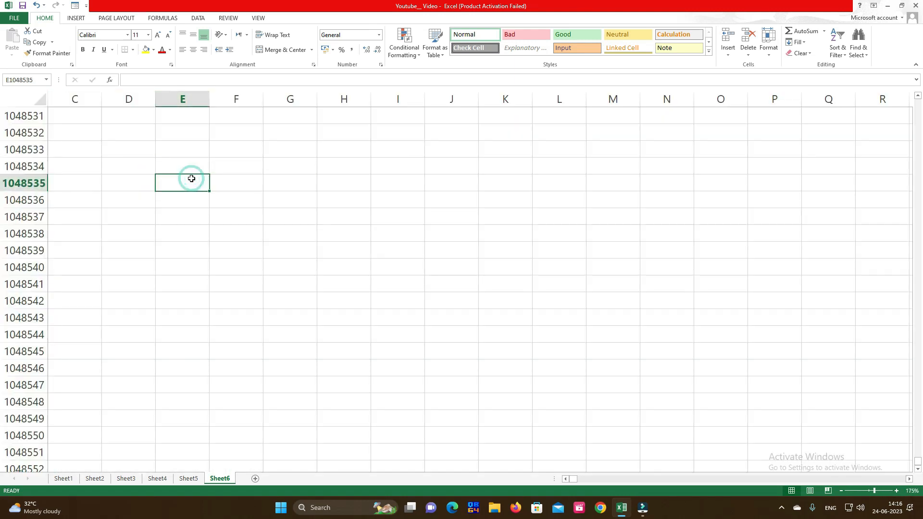
pyautogui.click(187, 281)
pyautogui.hotkey('ctrl', 'Up')
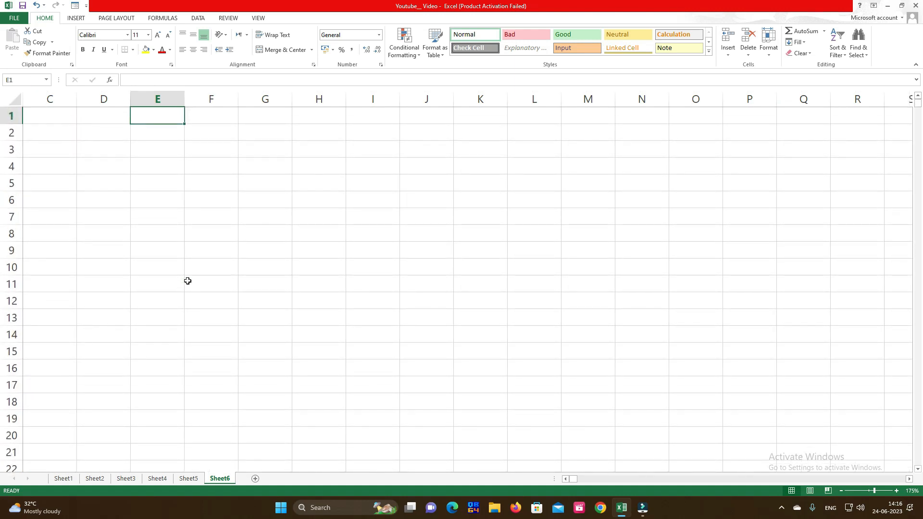
# - Highlight column F and row 8, and enter the cell address F8 where they intersect
pyautogui.click(212, 99)
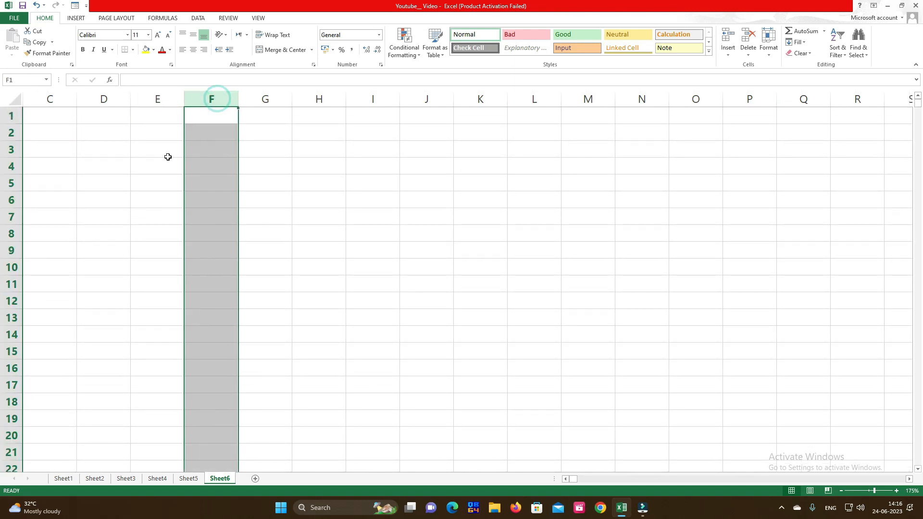
pyautogui.click(11, 233)
pyautogui.click(212, 233)
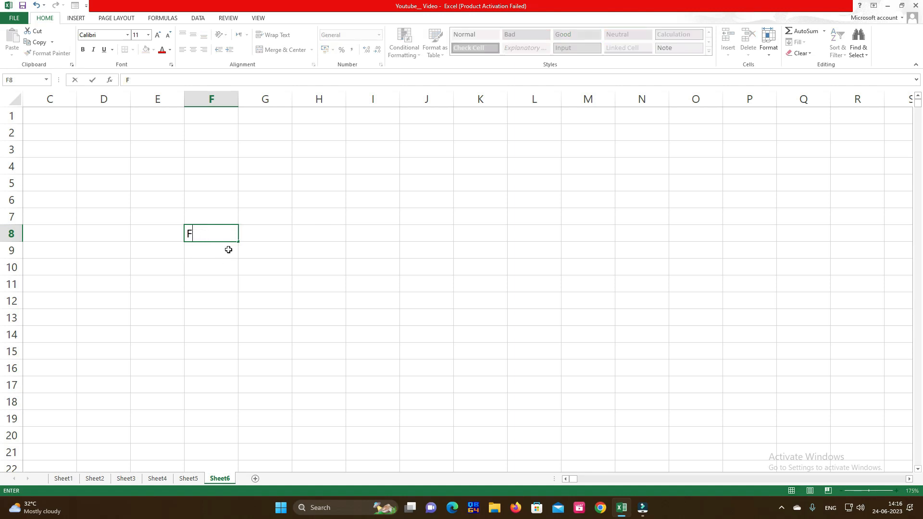
pyautogui.write('8')
pyautogui.click(272, 299)
pyautogui.click(316, 187)
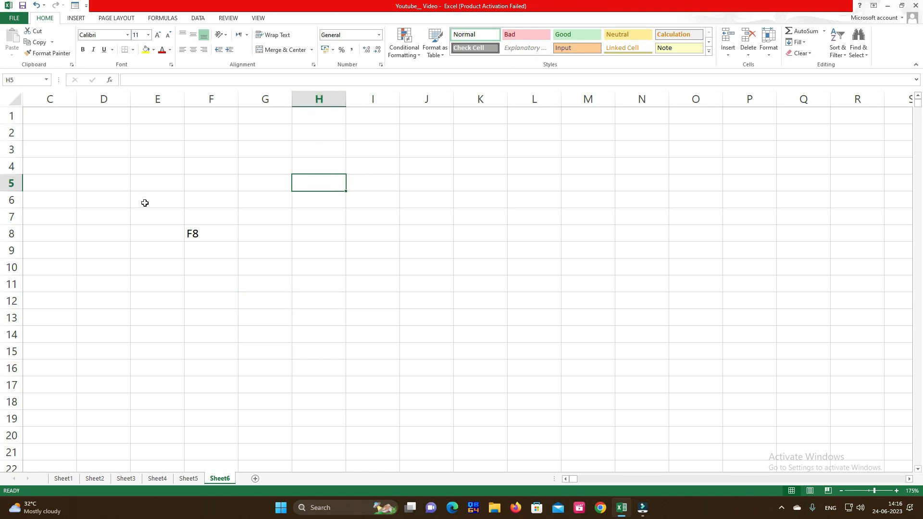
# - Delete the cell address entry by clearing the block of cells from E4 to I13
pyautogui.moveTo(165, 169); pyautogui.dragTo(385, 321)
pyautogui.press('Delete')
pyautogui.click(242, 331)
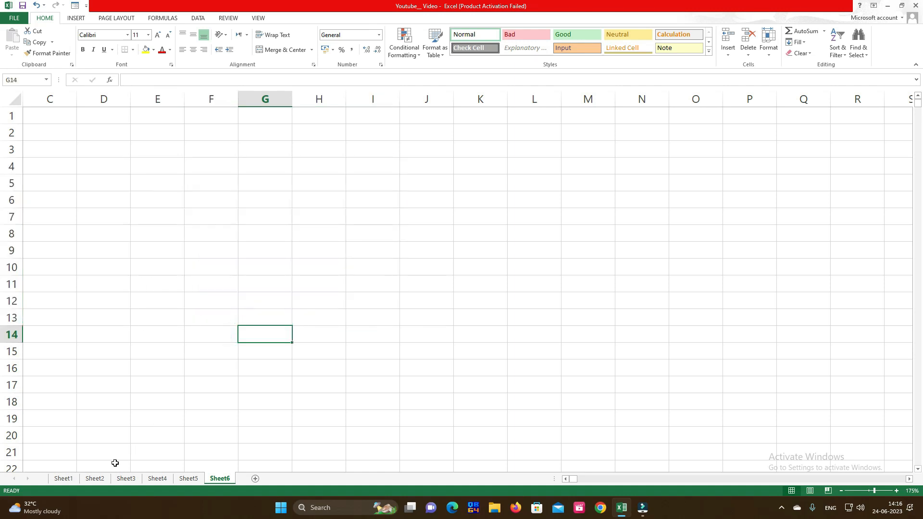
# - Switch to Sheet1 and compare the Total and Average formulas of the first student in row 2
pyautogui.click(63, 479)
pyautogui.click(367, 251)
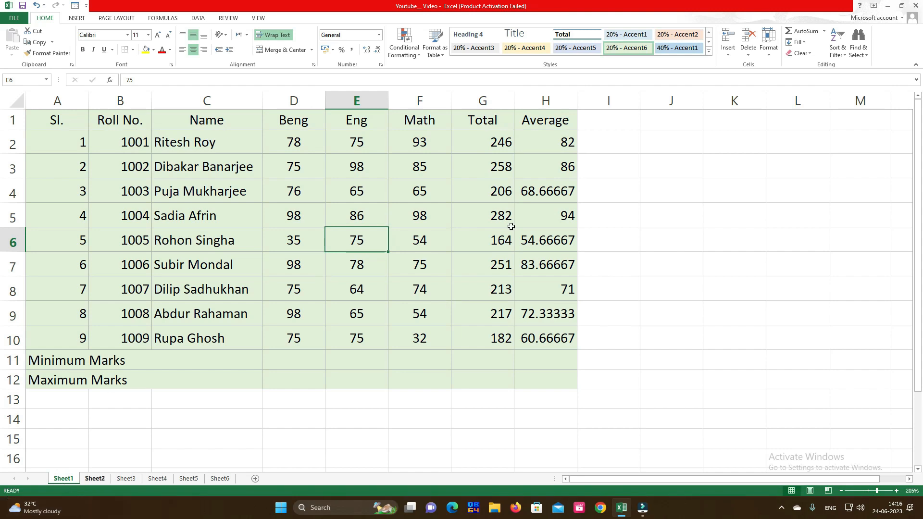
pyautogui.click(473, 142)
pyautogui.click(531, 144)
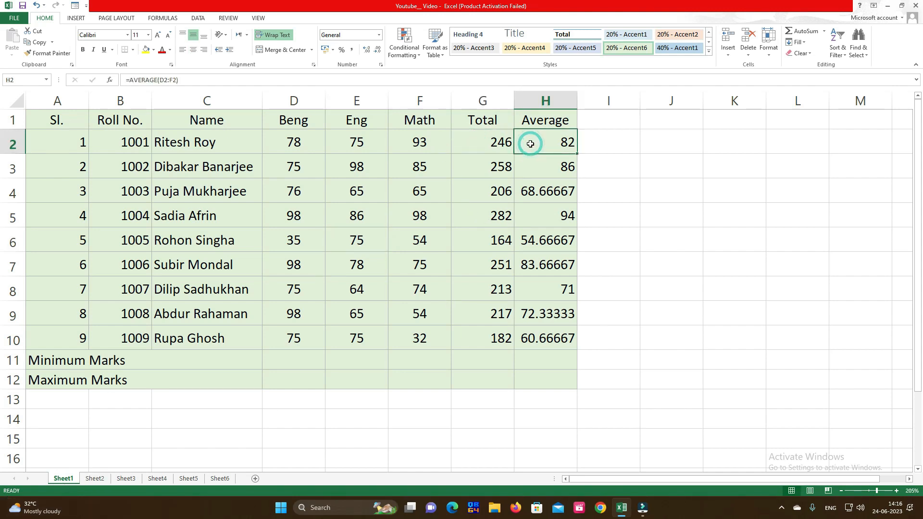
pyautogui.click(501, 142)
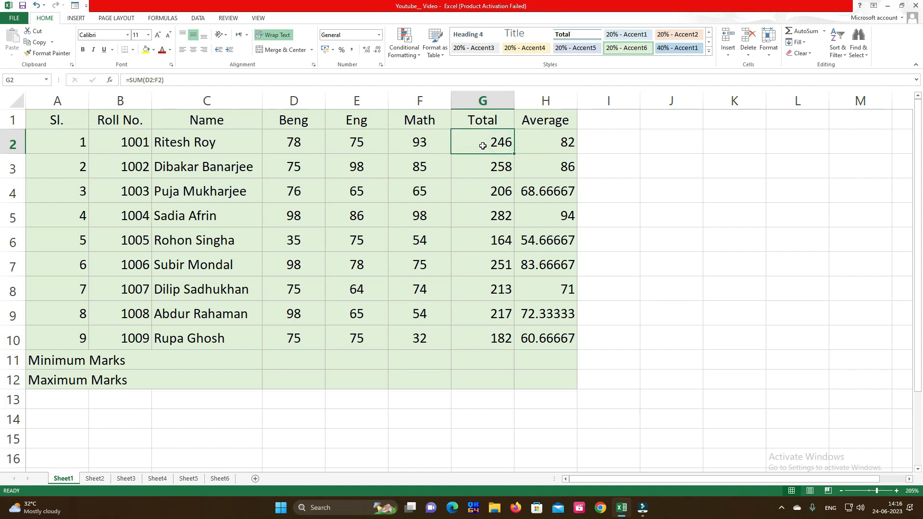
pyautogui.click(548, 144)
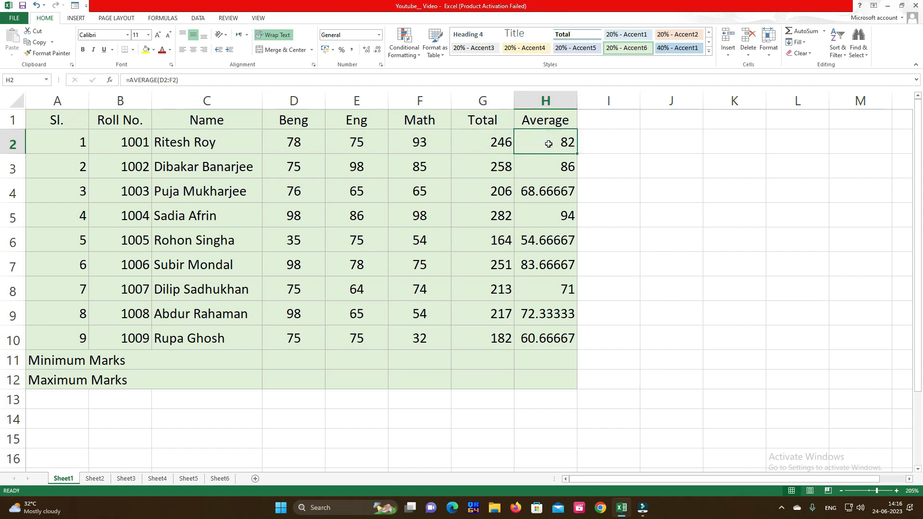
# - Open the formulas in G2 and H2 to inspect the cell ranges they use, leaving both as they are
pyautogui.click(501, 145)
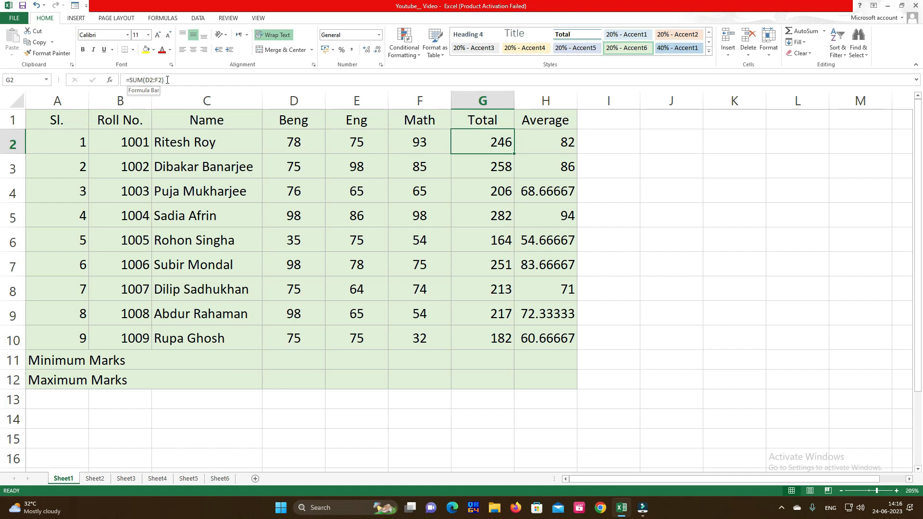
pyautogui.doubleClick(502, 147)
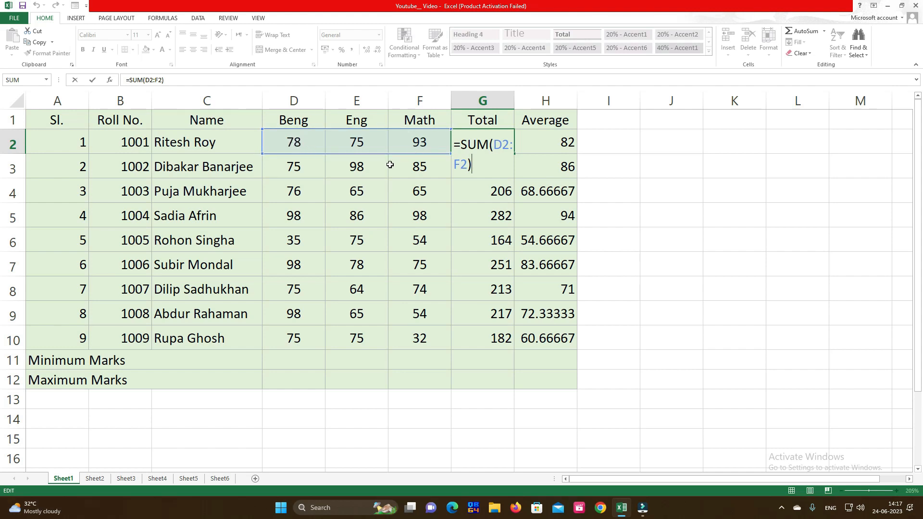
pyautogui.press('Return')
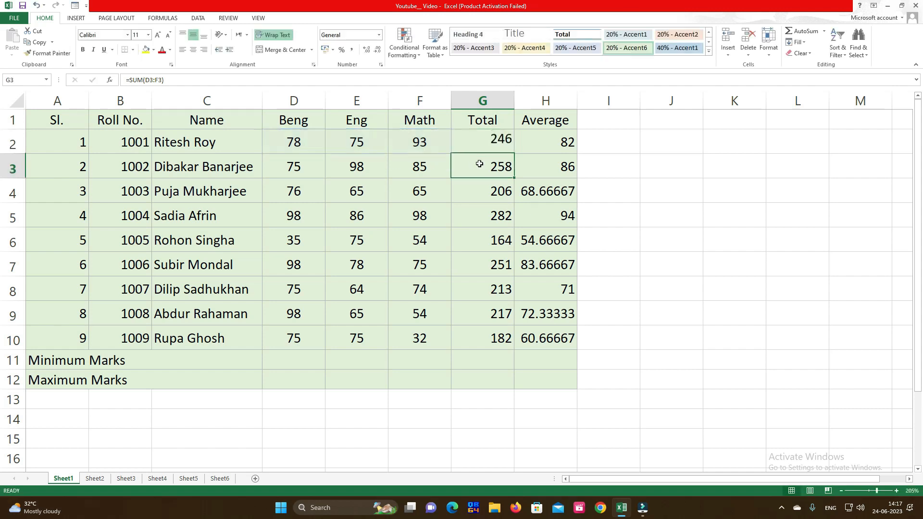
pyautogui.click(539, 151)
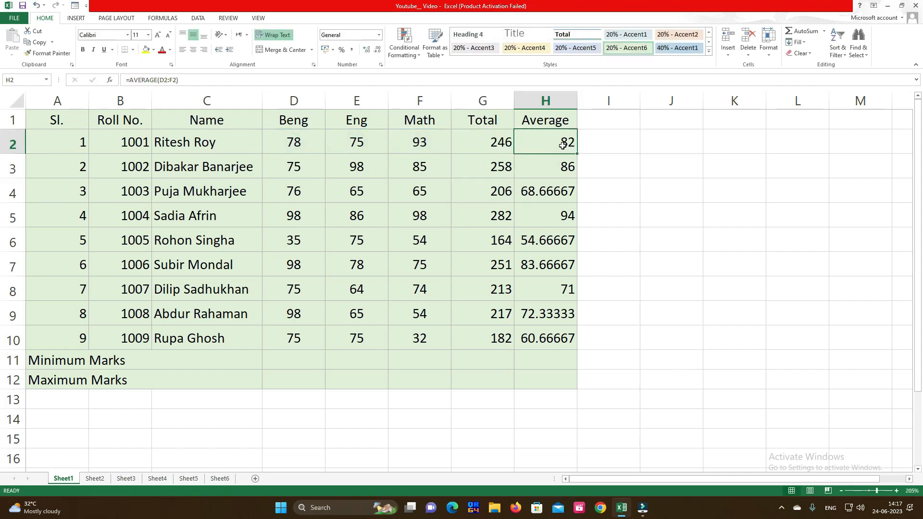
pyautogui.doubleClick(561, 144)
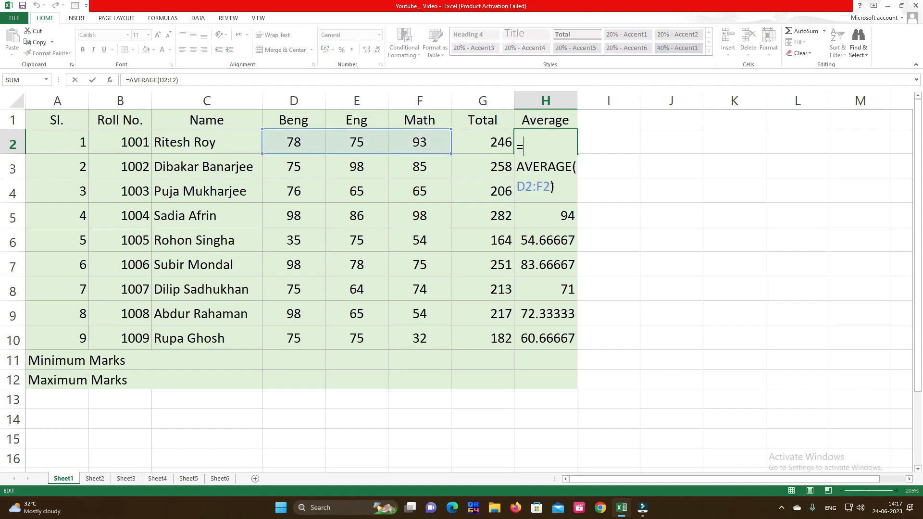
pyautogui.press('Return')
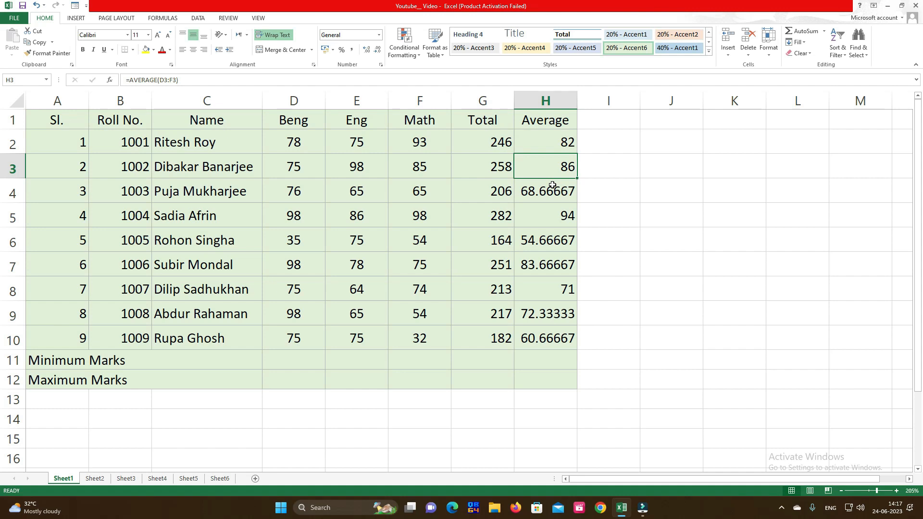
# - Calculate the minimum Beng marks in cell D11 with the formula =MIN(D2:D10)
pyautogui.click(112, 367)
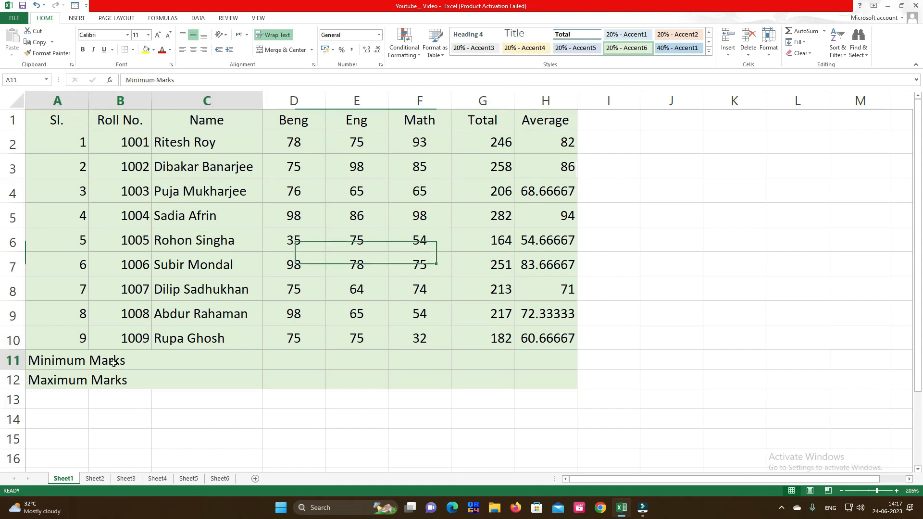
pyautogui.click(295, 363)
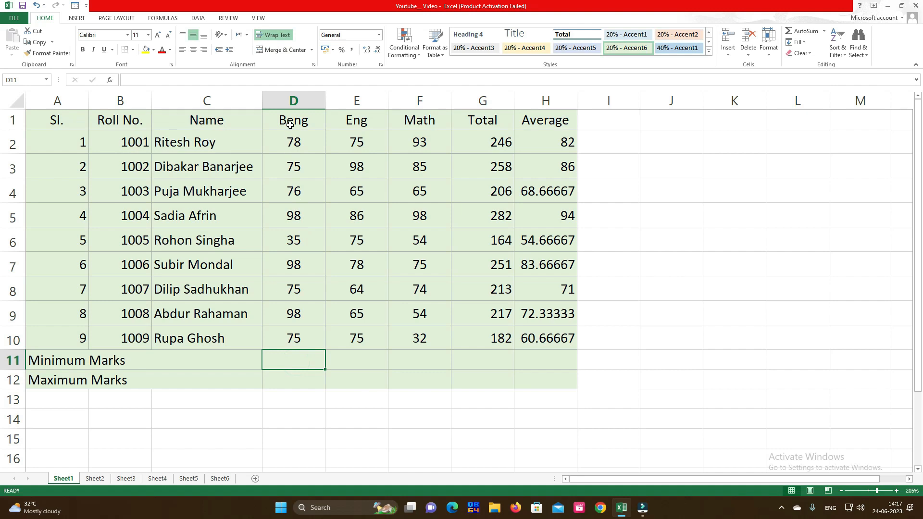
pyautogui.moveTo(288, 146); pyautogui.dragTo(292, 337)
pyautogui.click(292, 356)
pyautogui.write('=')
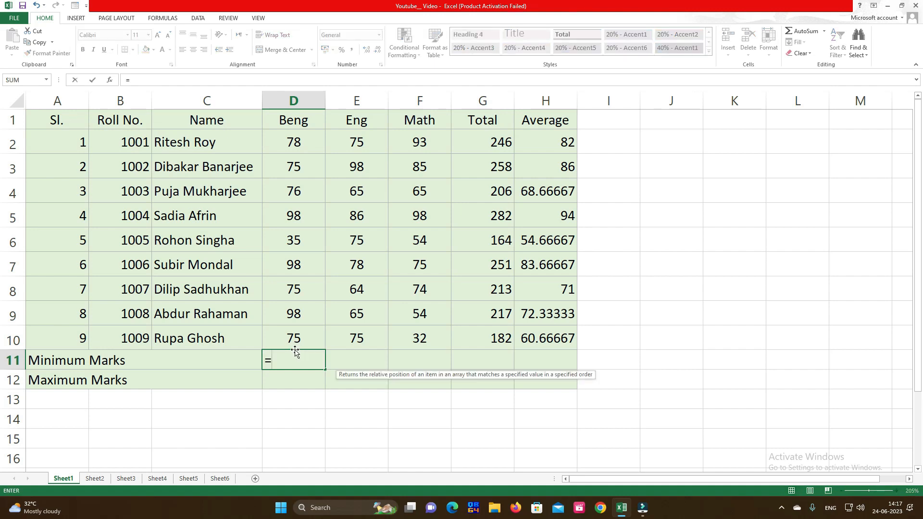
pyautogui.write('min(')
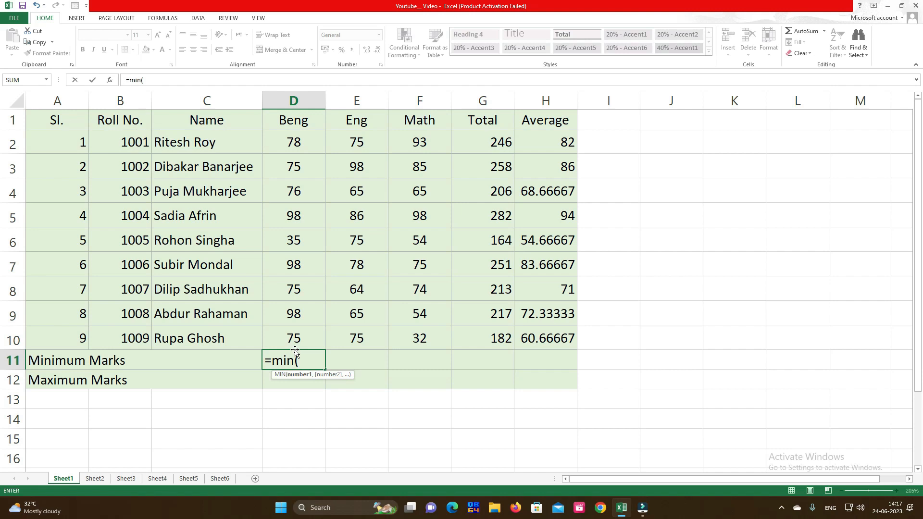
pyautogui.moveTo(294, 142); pyautogui.dragTo(286, 344)
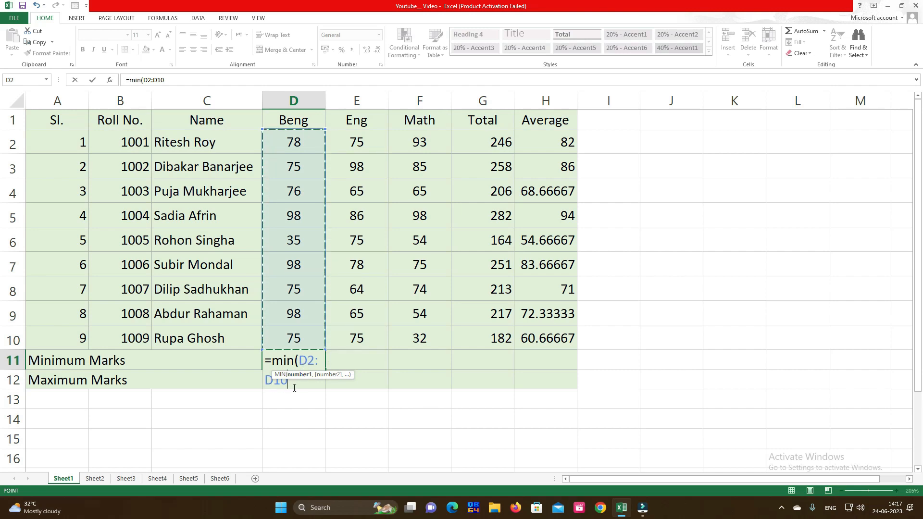
pyautogui.write(')')
pyautogui.press('Return')
# - Copy the Minimum Marks formula from D11 across to H11, and compare the results with the marks above
pyautogui.click(294, 357)
pyautogui.moveTo(326, 370); pyautogui.dragTo(561, 369)
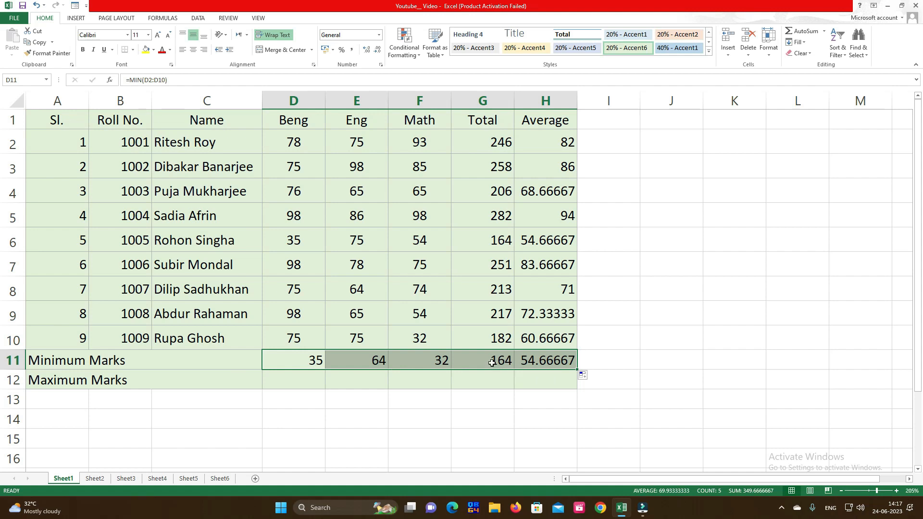
pyautogui.click(492, 363)
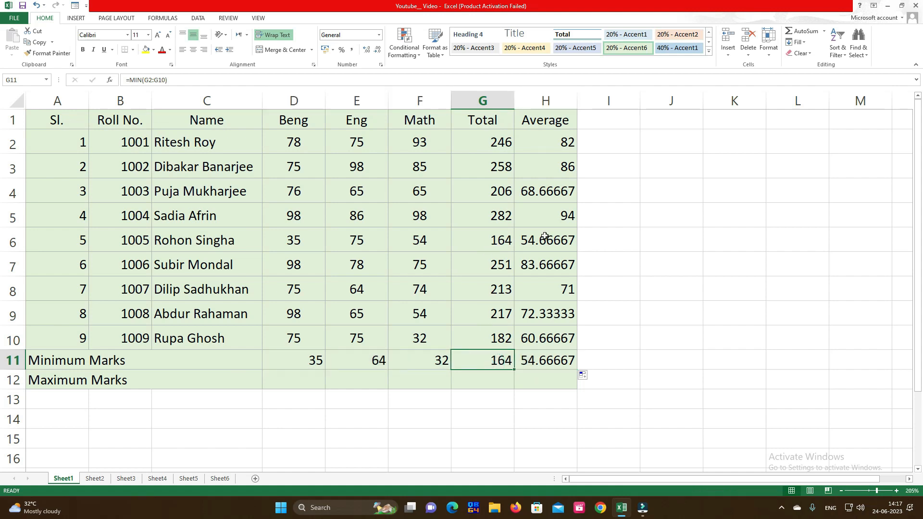
pyautogui.click(494, 242)
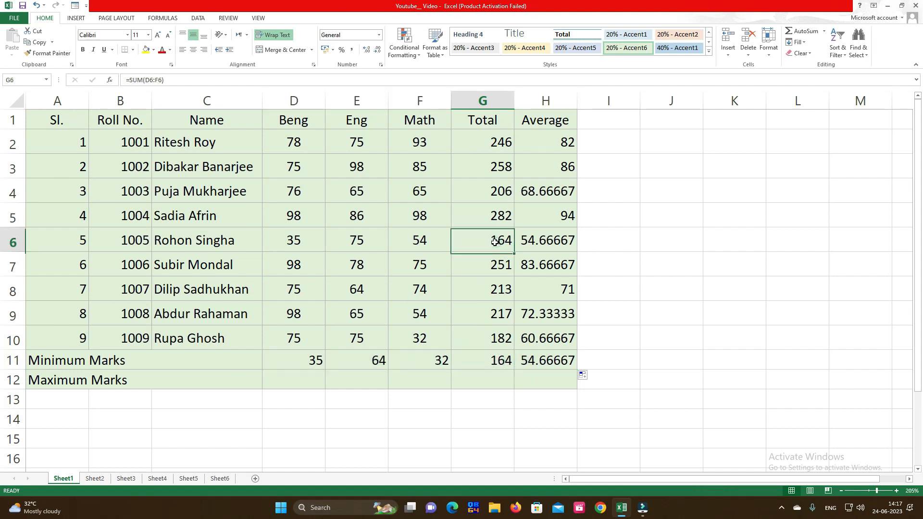
pyautogui.click(431, 363)
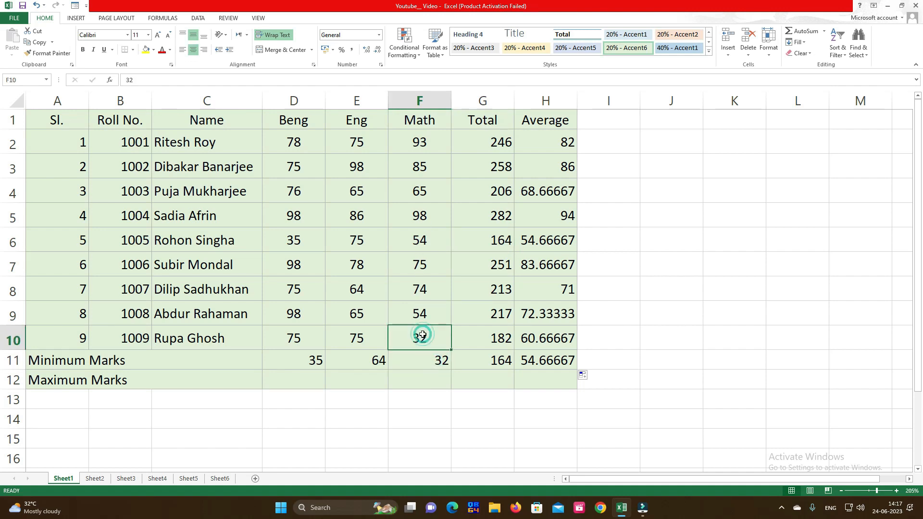
pyautogui.click(371, 361)
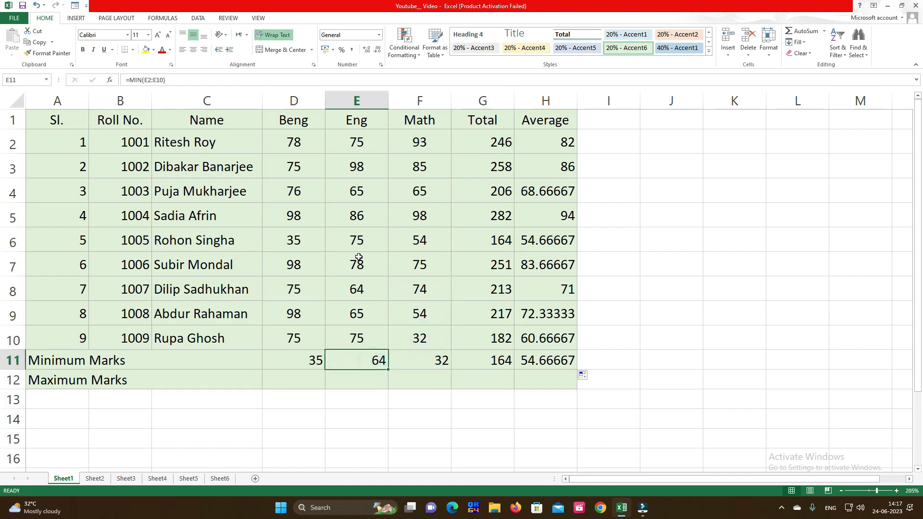
# - Calculate the maximum Beng marks in cell D12 with a MAX formula over D2:D10
pyautogui.click(294, 385)
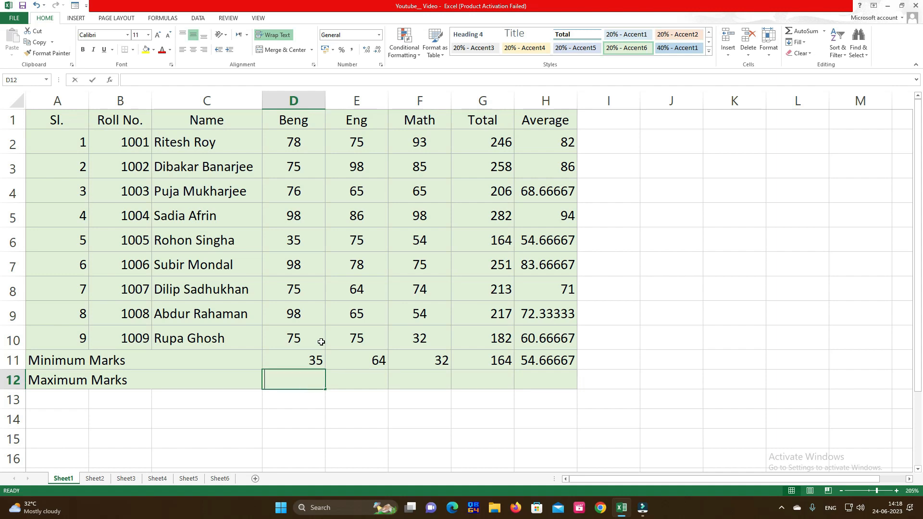
pyautogui.write('=max')
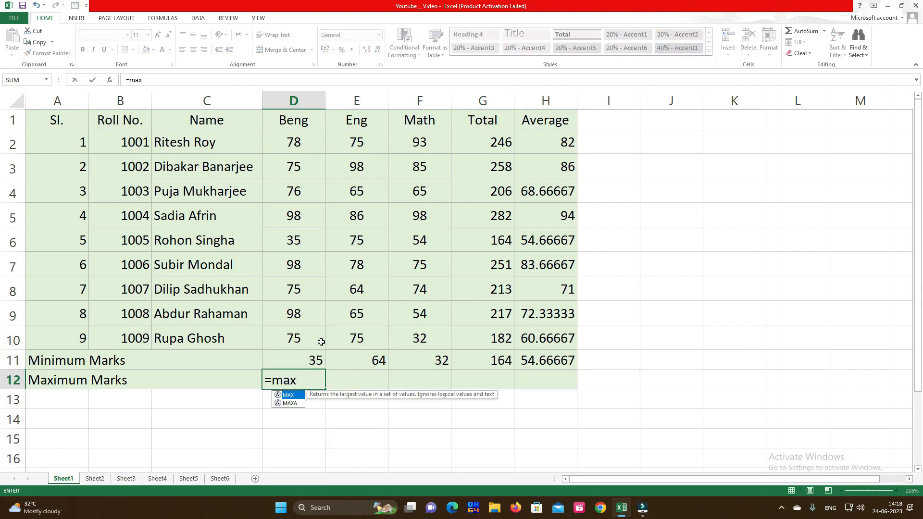
pyautogui.write('(')
pyautogui.moveTo(294, 142); pyautogui.dragTo(294, 339)
pyautogui.press('Return')
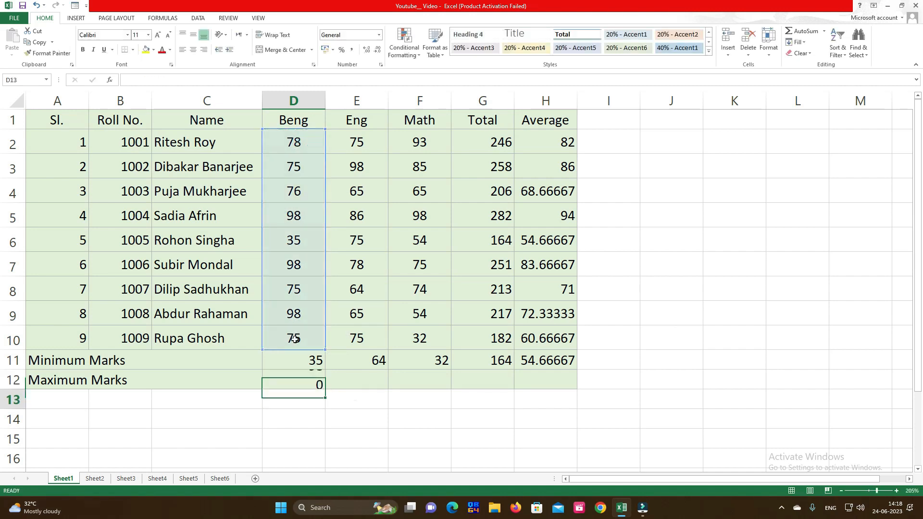
# - Copy the Maximum Marks formula from D12 across to H12
pyautogui.click(319, 387)
pyautogui.moveTo(322, 392); pyautogui.dragTo(557, 392)
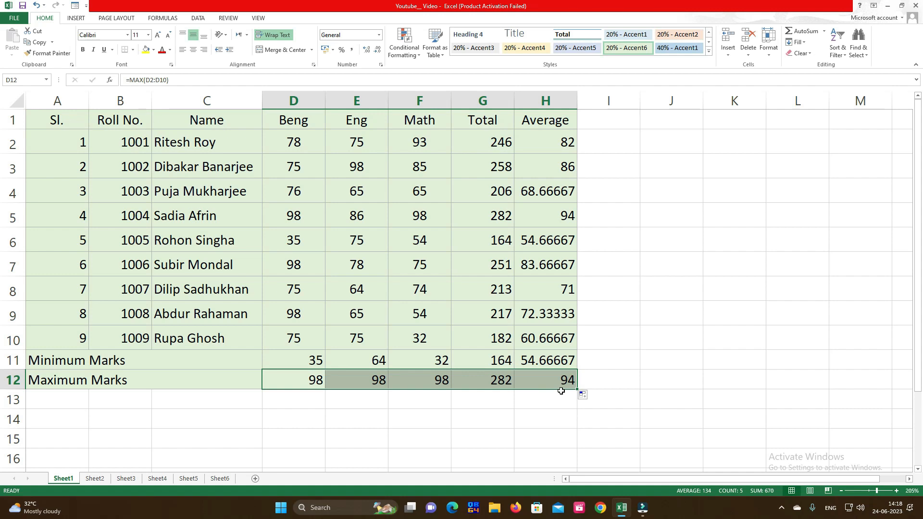
pyautogui.click(406, 224)
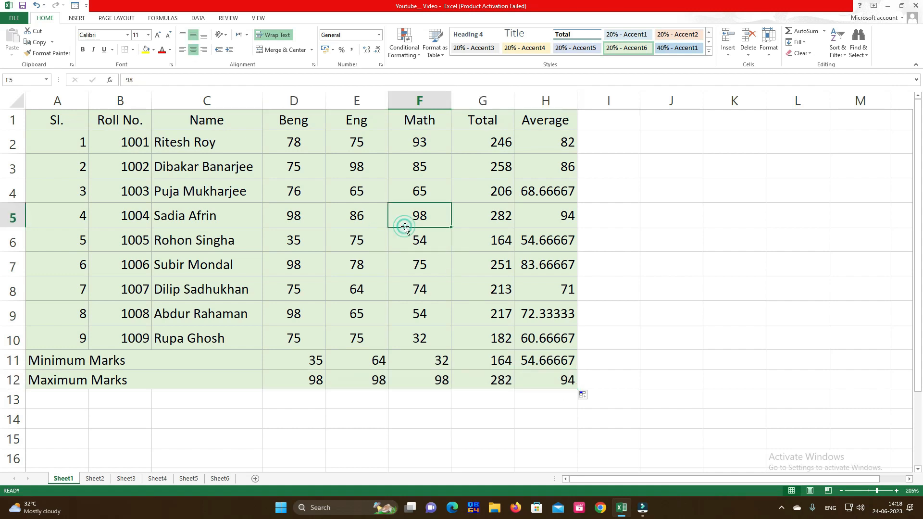
# - Fill the block J6:L9 beside the marks table with random placeholder text and select the block
pyautogui.click(661, 233)
pyautogui.write('ghjg')
pyautogui.click(740, 243)
pyautogui.write('gjg')
pyautogui.click(789, 247)
pyautogui.write('ghjh')
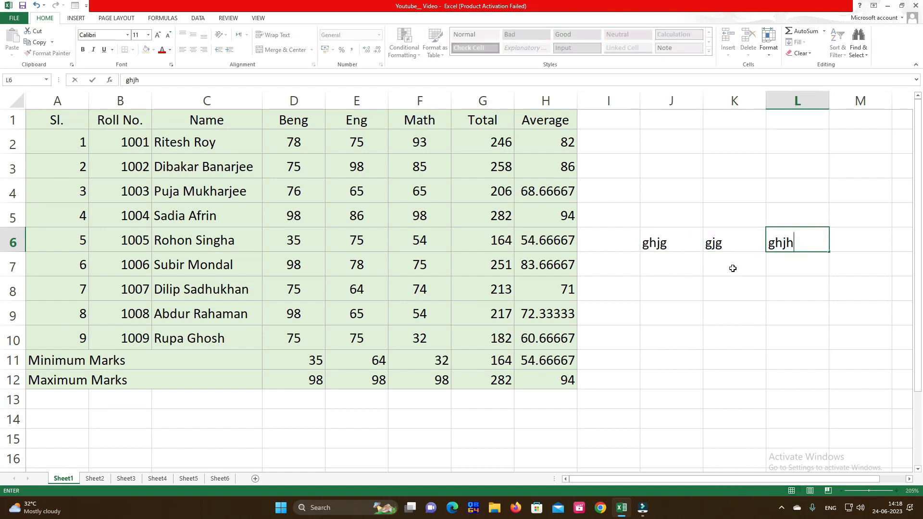
pyautogui.click(731, 266)
pyautogui.write('jghjh')
pyautogui.click(670, 266)
pyautogui.write('jhgjh')
pyautogui.click(673, 296)
pyautogui.write('hj')
pyautogui.click(754, 266)
pyautogui.write('ghj')
pyautogui.click(783, 269)
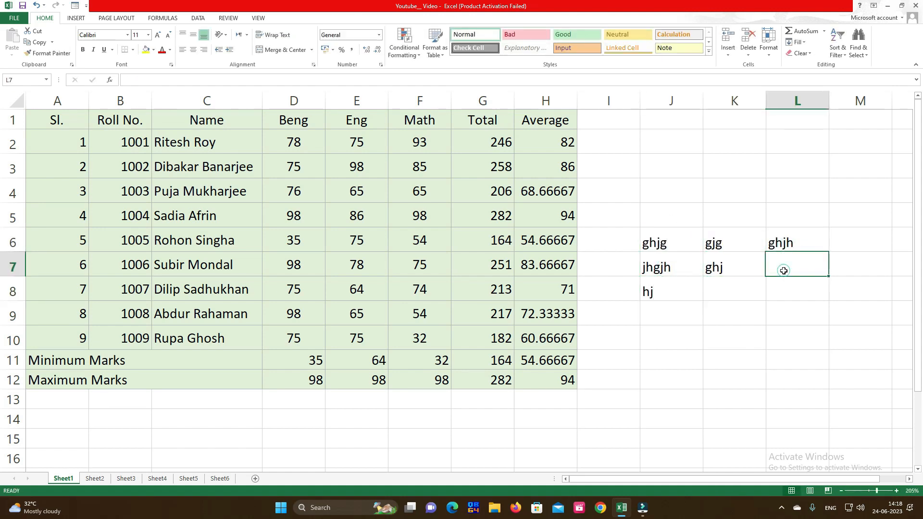
pyautogui.write('ghjhg')
pyautogui.click(722, 291)
pyautogui.write('hgjhg')
pyautogui.click(773, 291)
pyautogui.write('ghjghjg')
pyautogui.click(696, 313)
pyautogui.write('hgjhgj')
pyautogui.click(731, 315)
pyautogui.write('jhg')
pyautogui.click(801, 320)
pyautogui.write('gjgh')
pyautogui.click(717, 346)
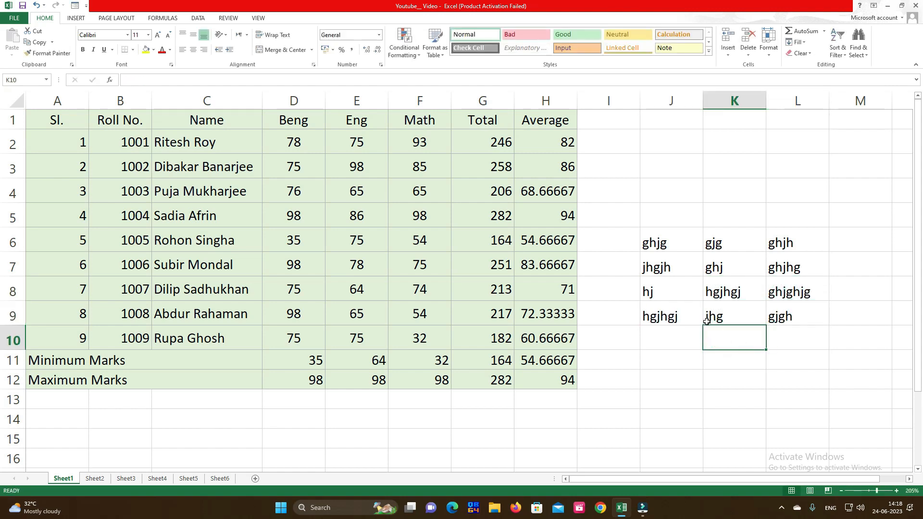
pyautogui.moveTo(645, 231); pyautogui.dragTo(823, 323)
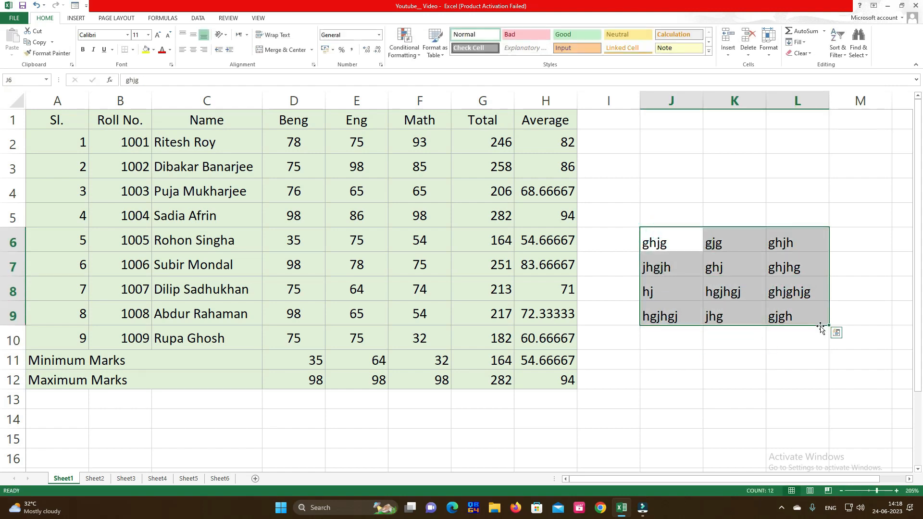
# - Apply the 20% - Accent6 cell style to the whole marks table, A1:H12
pyautogui.moveTo(565, 378); pyautogui.dragTo(352, 61)
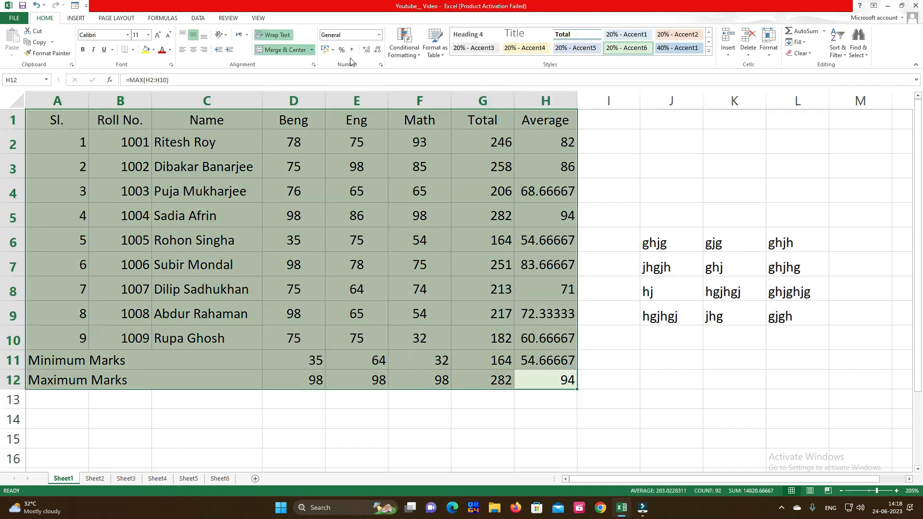
pyautogui.click(709, 50)
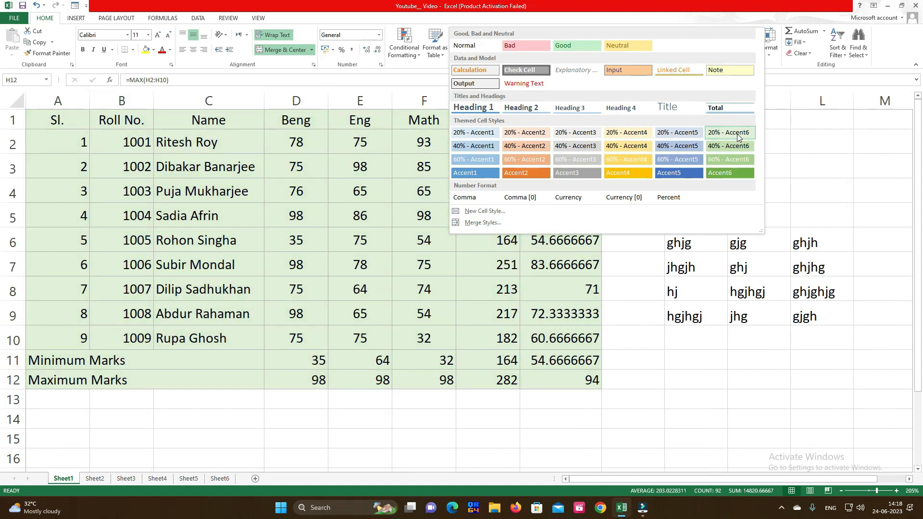
pyautogui.click(738, 137)
# - Delete the random placeholder text from the block beside the marks table
pyautogui.moveTo(632, 215); pyautogui.dragTo(803, 326)
pyautogui.press('Delete')
pyautogui.click(654, 367)
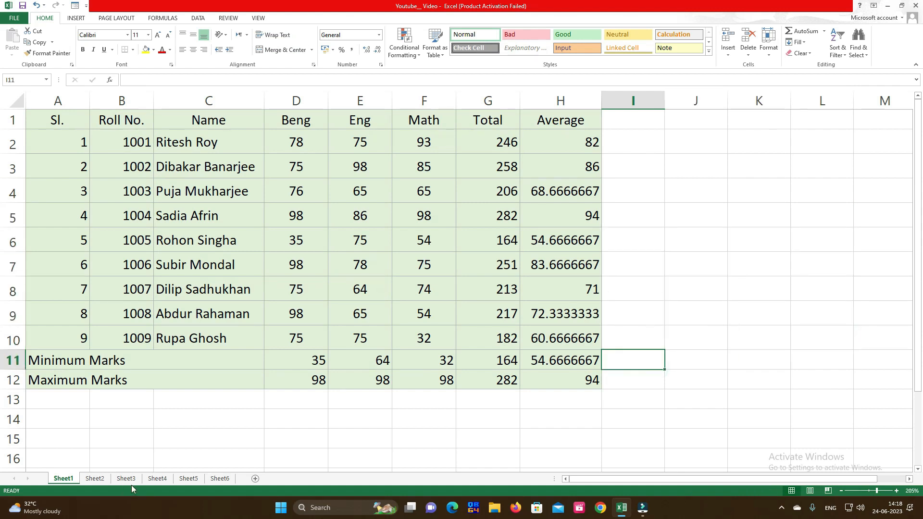
# - Open Sheet2 and review the First, Middle Name and Last entries in rows 3 to 9
pyautogui.click(94, 478)
pyautogui.click(283, 393)
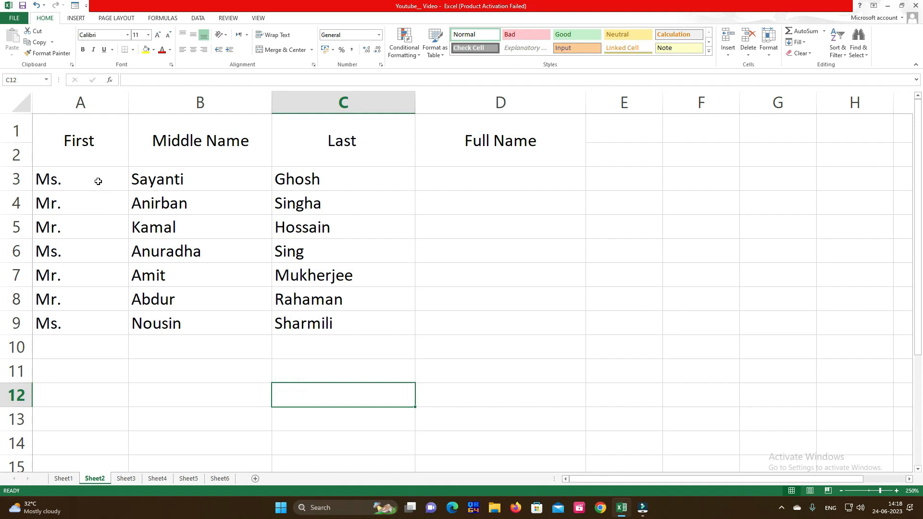
pyautogui.moveTo(94, 174); pyautogui.dragTo(91, 317)
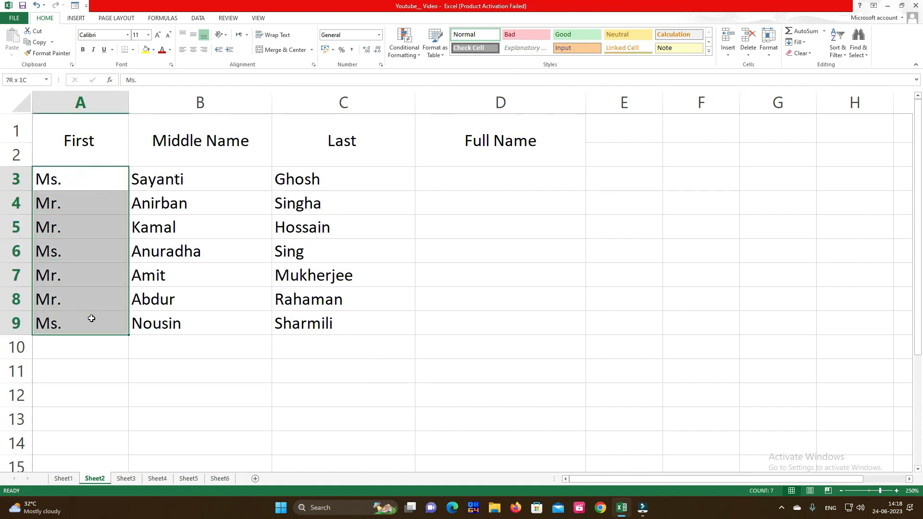
pyautogui.moveTo(165, 181); pyautogui.dragTo(163, 318)
pyautogui.moveTo(310, 180); pyautogui.dragTo(313, 322)
pyautogui.click(459, 181)
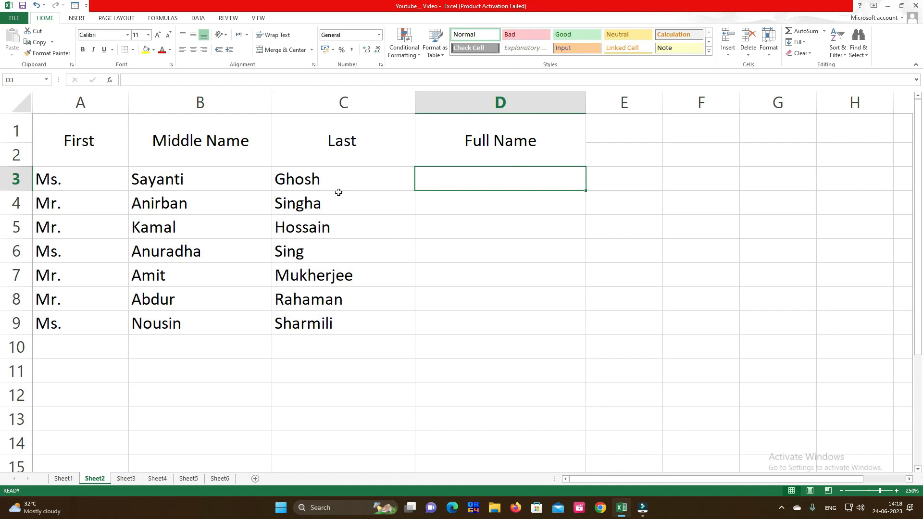
# - Widen the Full Name column D and check the name parts in A3 and B3
pyautogui.moveTo(582, 107); pyautogui.dragTo(615, 99)
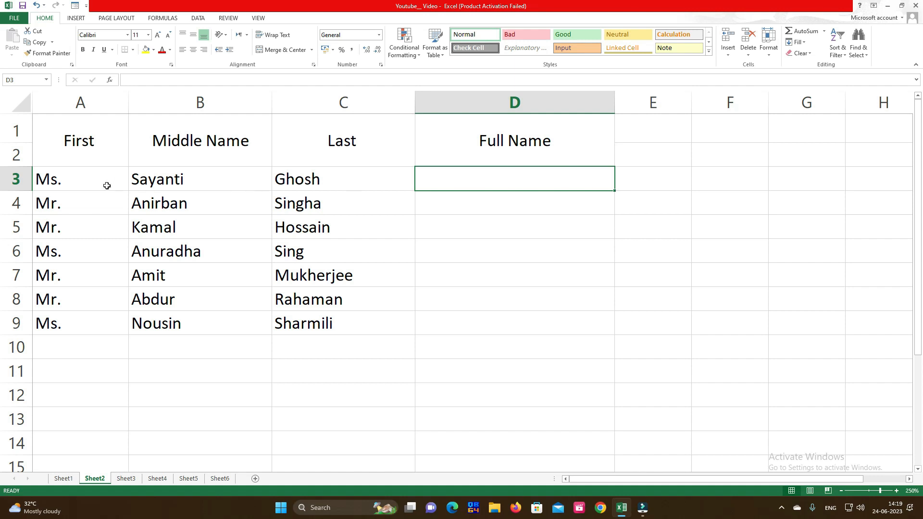
pyautogui.click(48, 184)
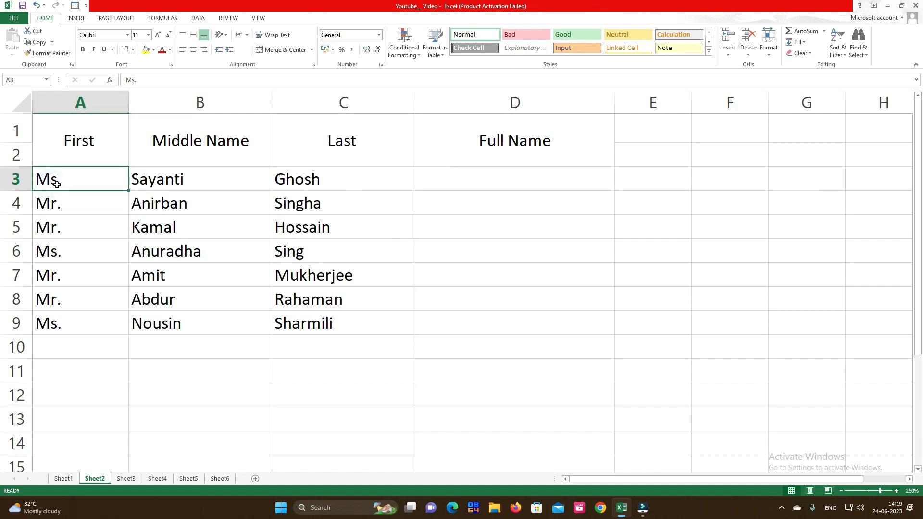
pyautogui.click(159, 185)
# - Join the three name parts in D3 with the formula =CONCATENATE(A3," ",B3," ",C3)
pyautogui.click(462, 183)
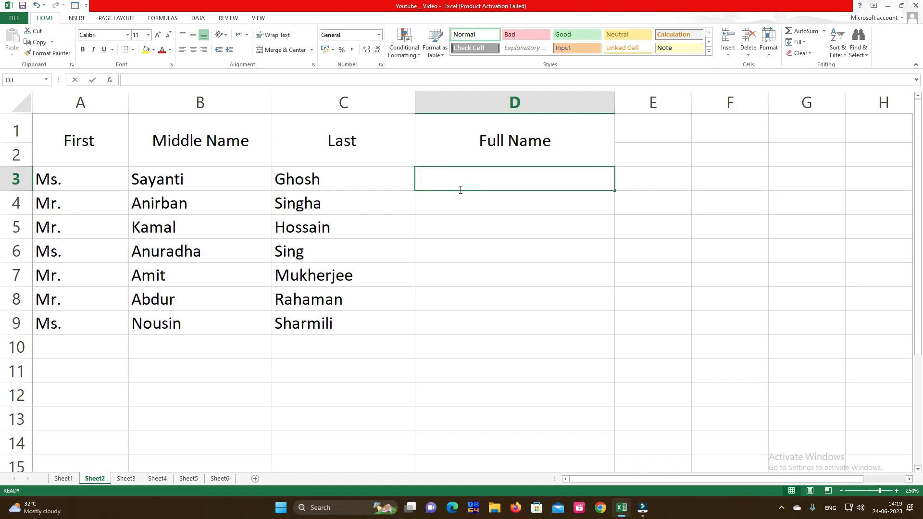
pyautogui.write('=concatenate')
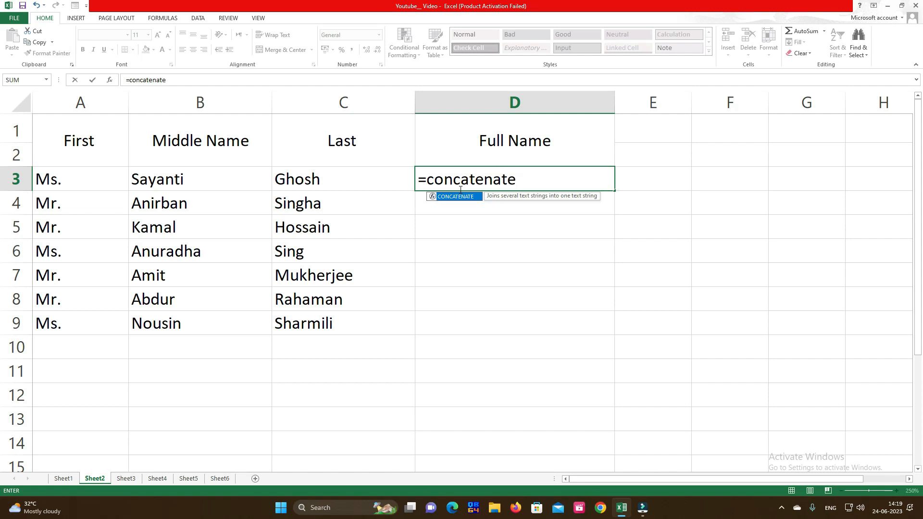
pyautogui.write('(')
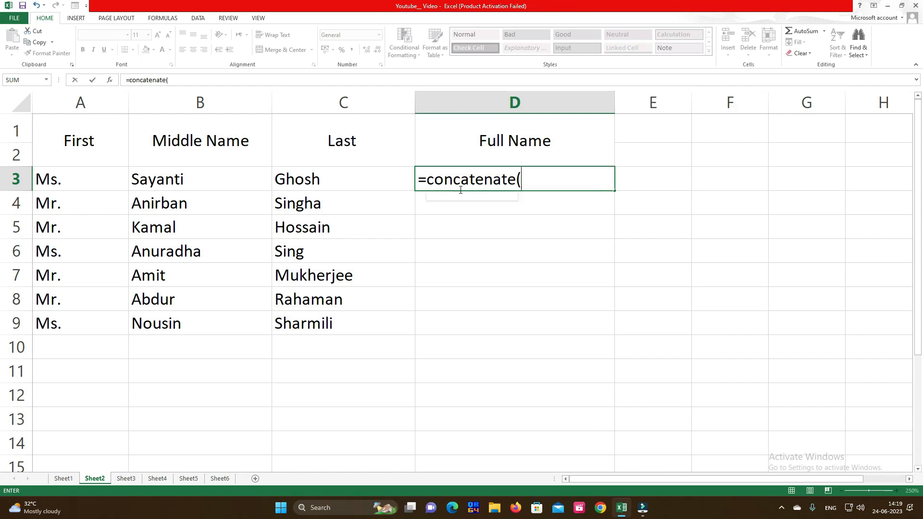
pyautogui.click(52, 184)
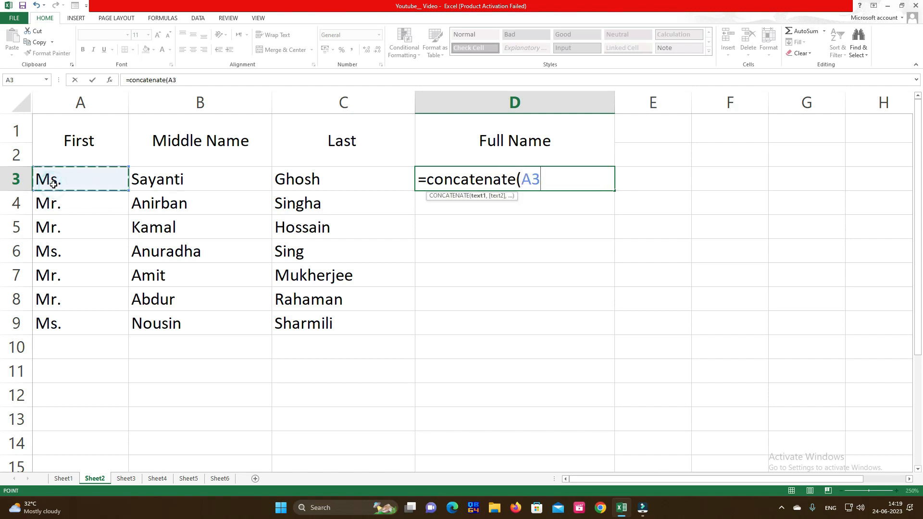
pyautogui.write(',')
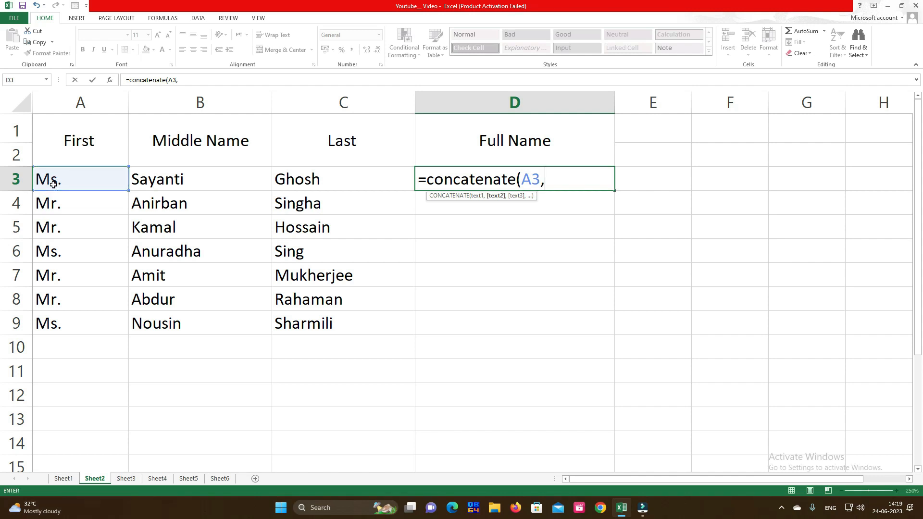
pyautogui.write('" ",')
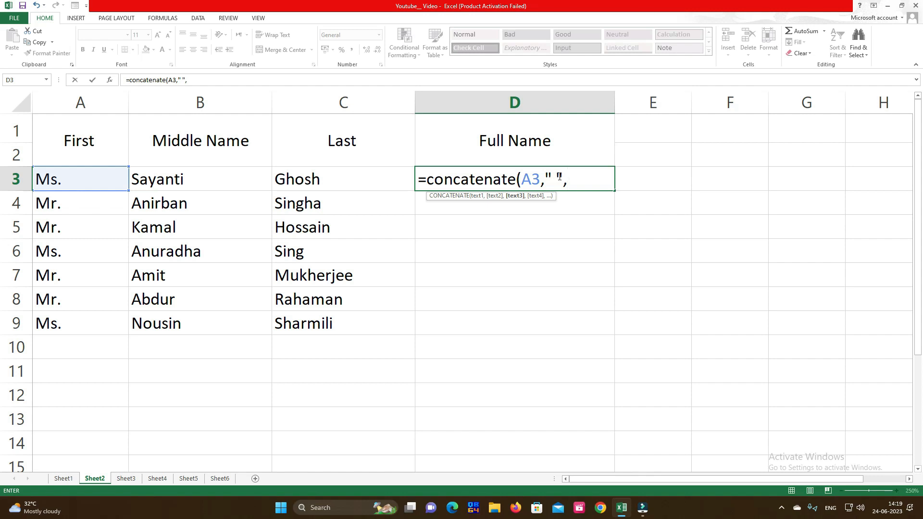
pyautogui.click(163, 178)
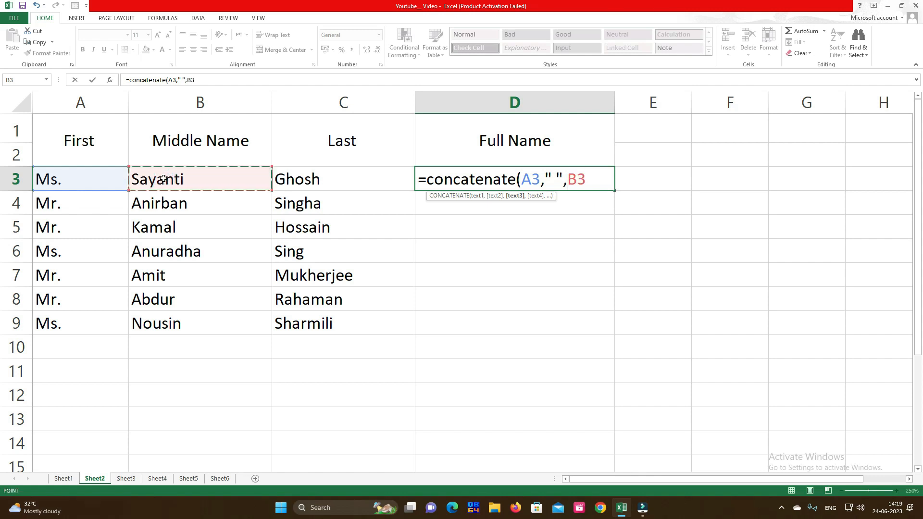
pyautogui.write(',"')
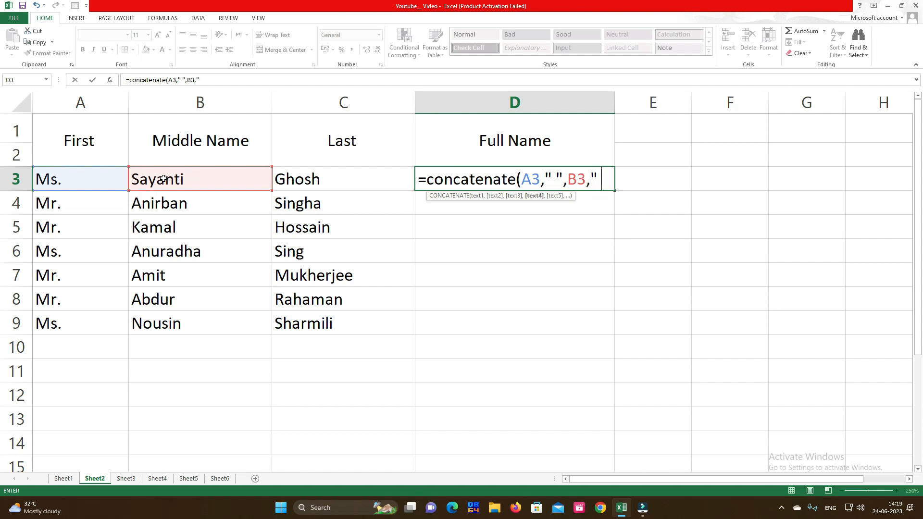
pyautogui.write(' ",')
pyautogui.click(306, 184)
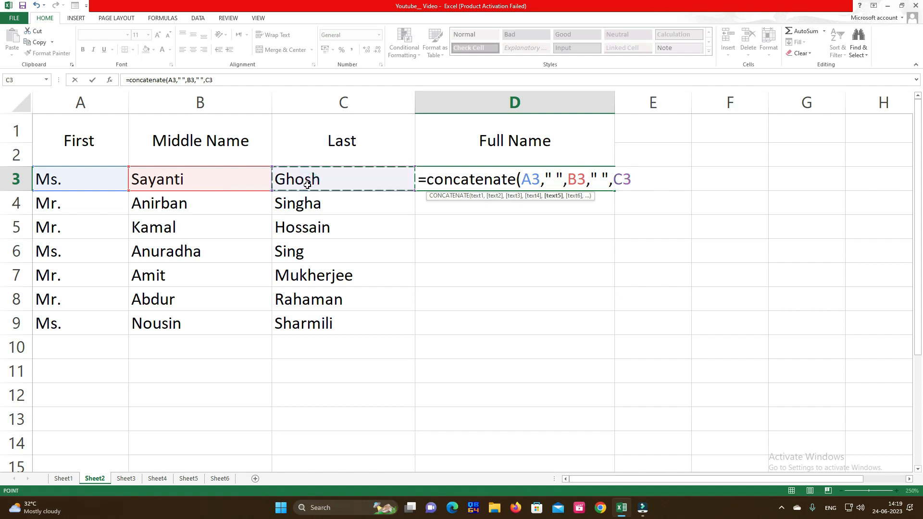
pyautogui.write(')')
pyautogui.press('Return')
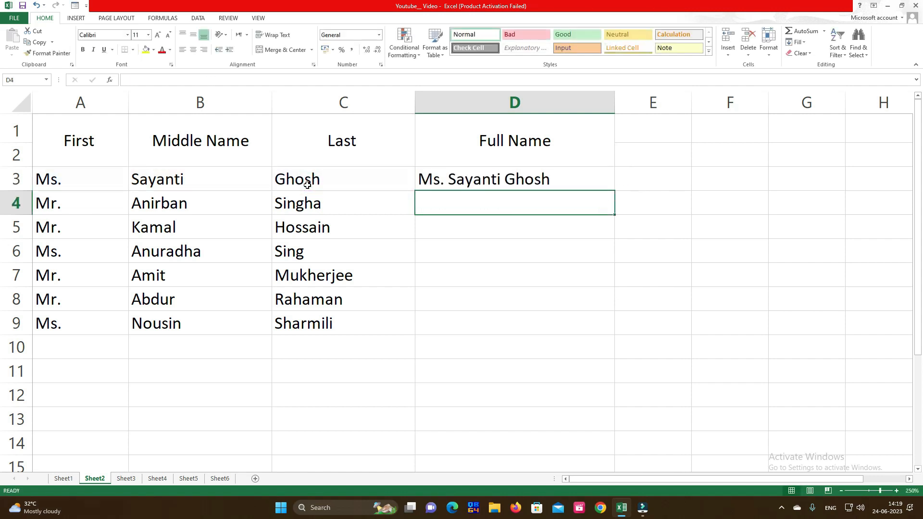
# - Copy the CONCATENATE formula from D3 down to D9, and clear all the formulas in D3:D9
pyautogui.click(528, 187)
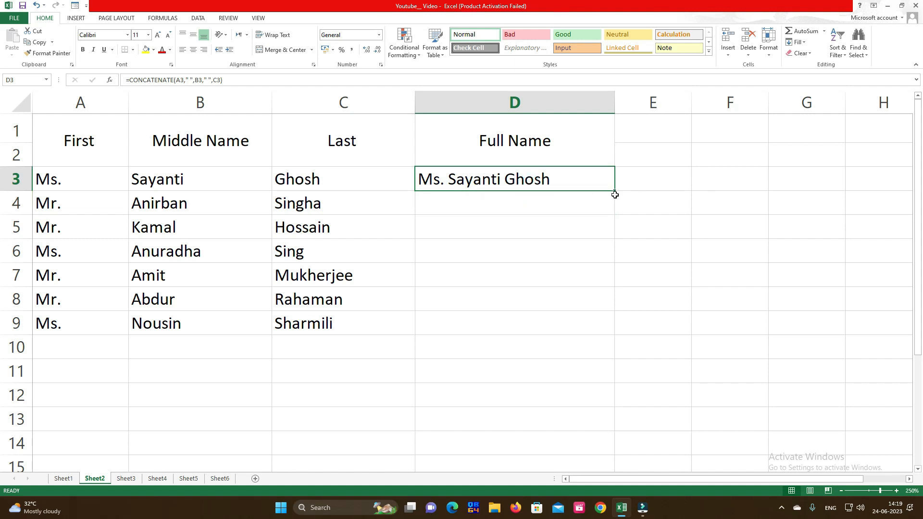
pyautogui.moveTo(616, 200); pyautogui.dragTo(608, 338)
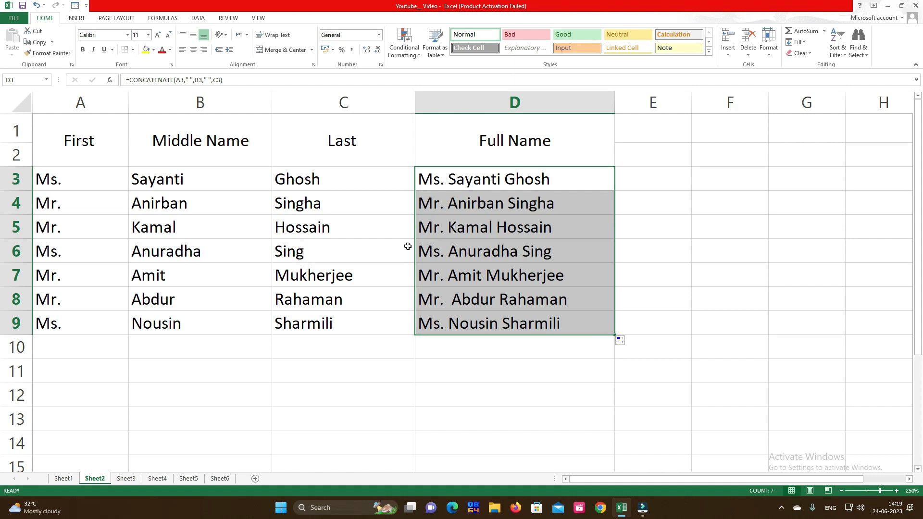
pyautogui.press('Delete')
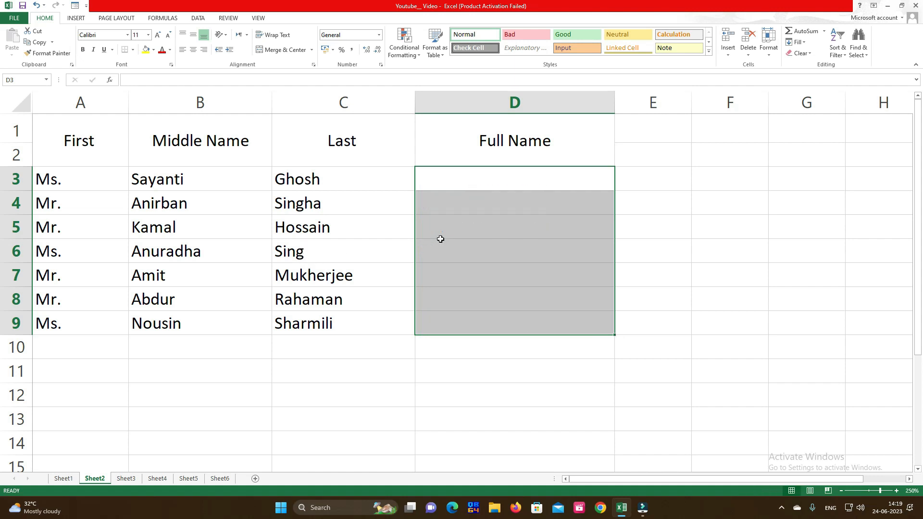
# - Enter the row 3 person's title and full name as plain text in D3, and Flash Fill the column down to D9
pyautogui.click(468, 185)
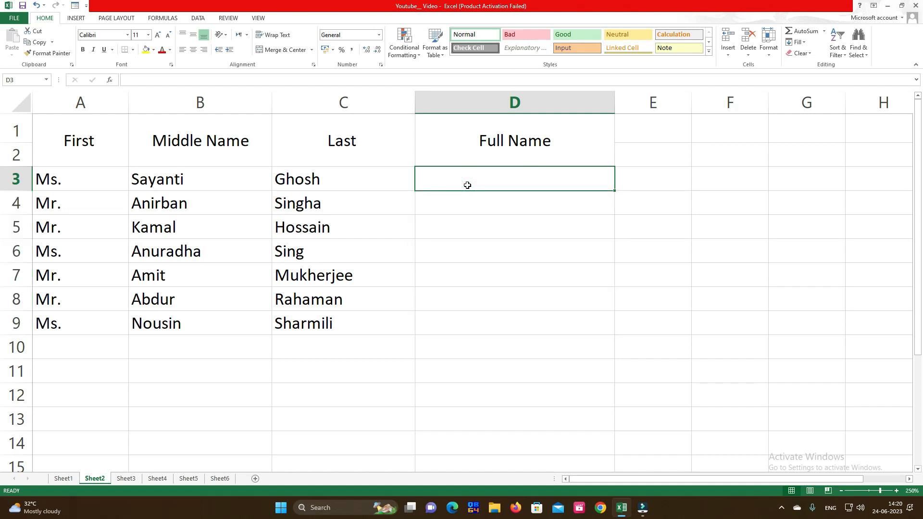
pyautogui.write('Ms')
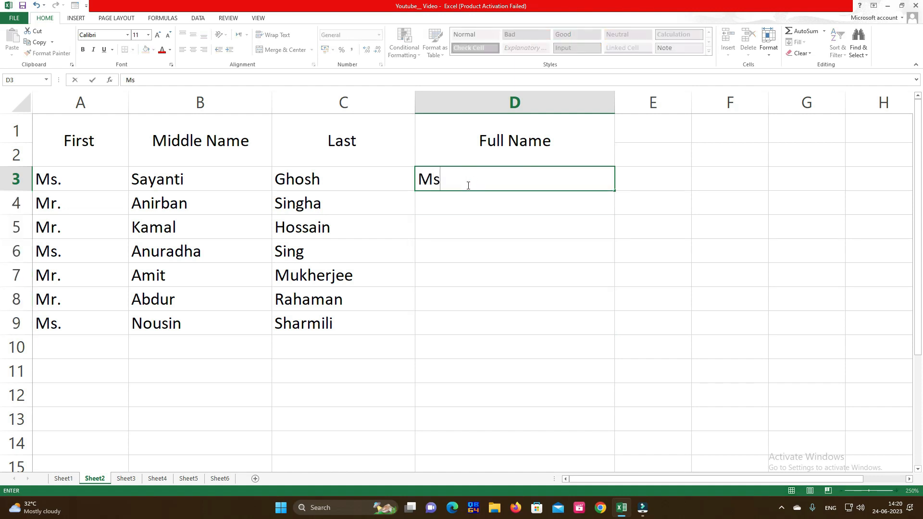
pyautogui.write('. Sayanti Ghosh')
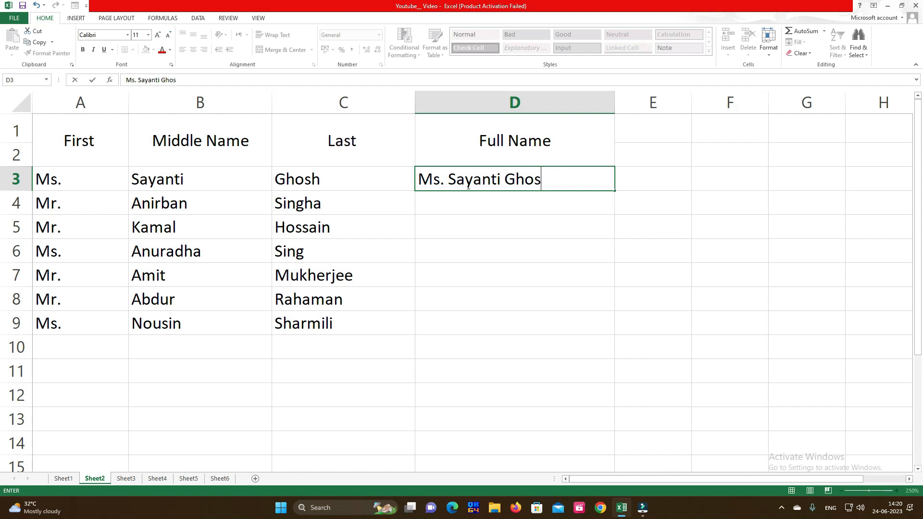
pyautogui.click(473, 199)
pyautogui.moveTo(471, 179); pyautogui.dragTo(450, 322)
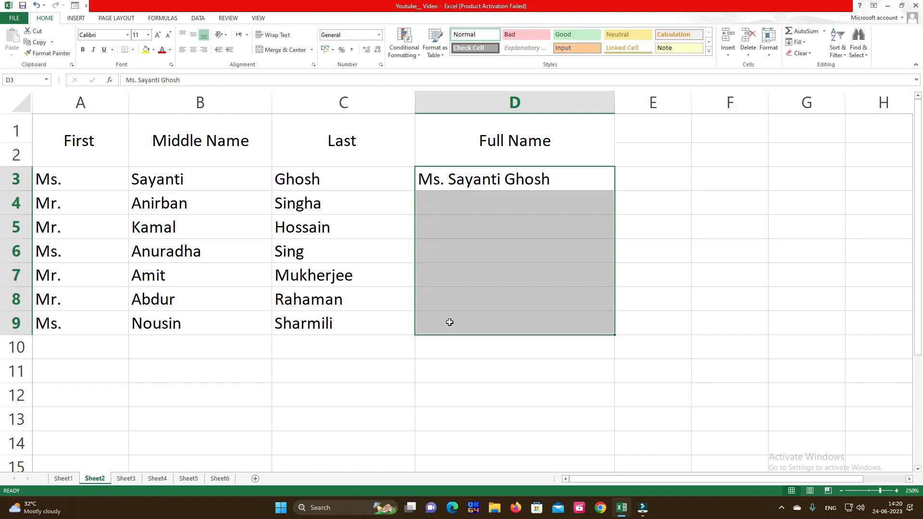
pyautogui.hotkey('ctrl', 'e')
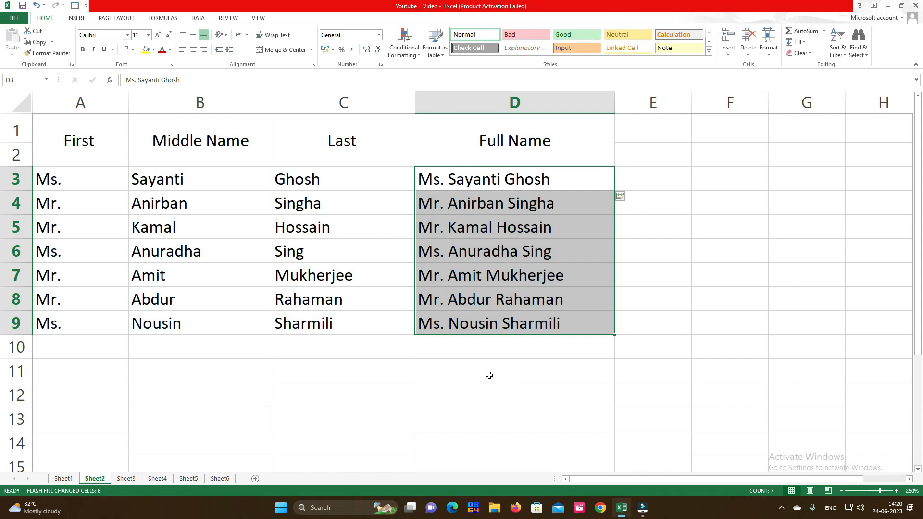
# - Open Sheet3 and enter 1 as the first Roll No in cell A2
pyautogui.click(127, 478)
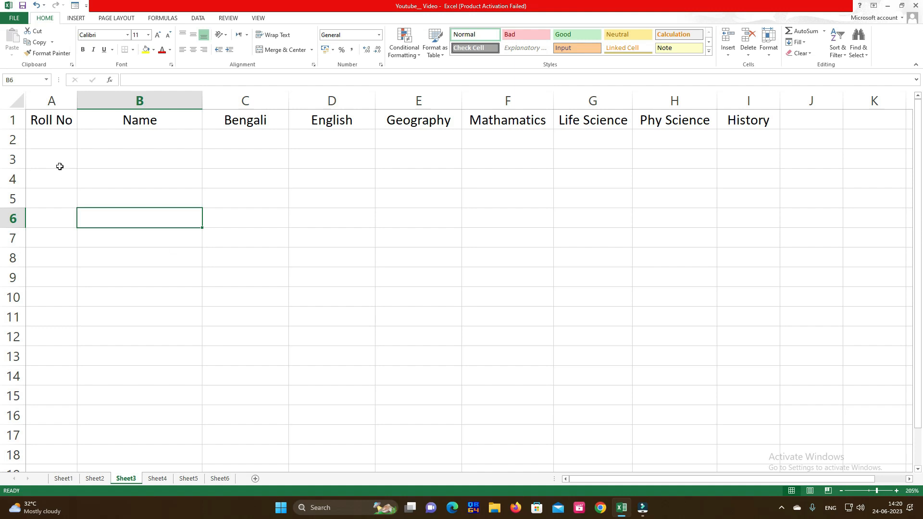
pyautogui.click(45, 139)
pyautogui.write('ffdf')
pyautogui.click(113, 140)
pyautogui.click(62, 142)
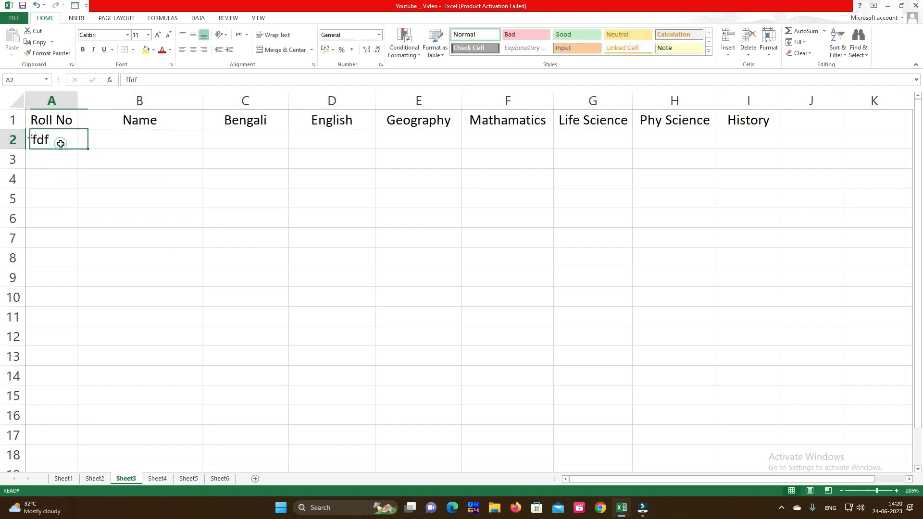
pyautogui.write('1')
pyautogui.press('Return')
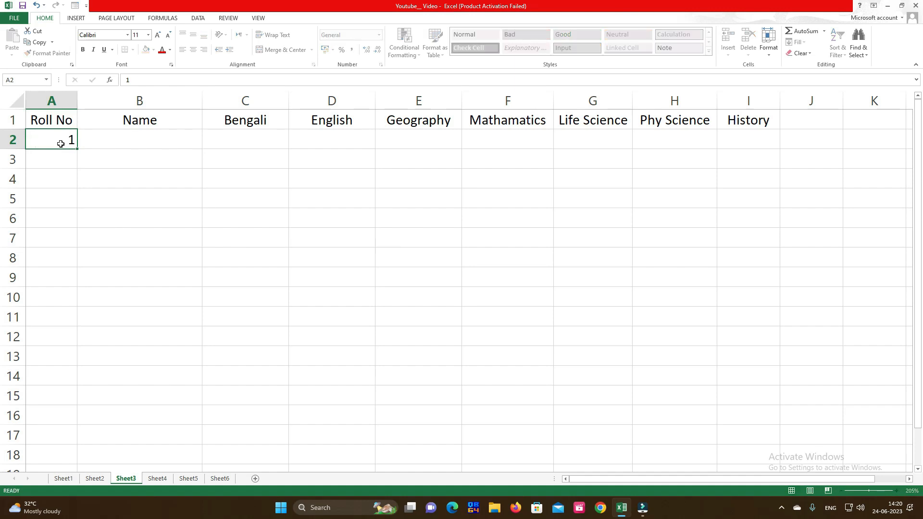
# - Enter Roll No 2 in A3 and 3 in A4
pyautogui.write('2')
pyautogui.press('Return')
pyautogui.write('3')
# - Enter the first two students' full names in the Name column, cells B2 and B3
pyautogui.click(102, 142)
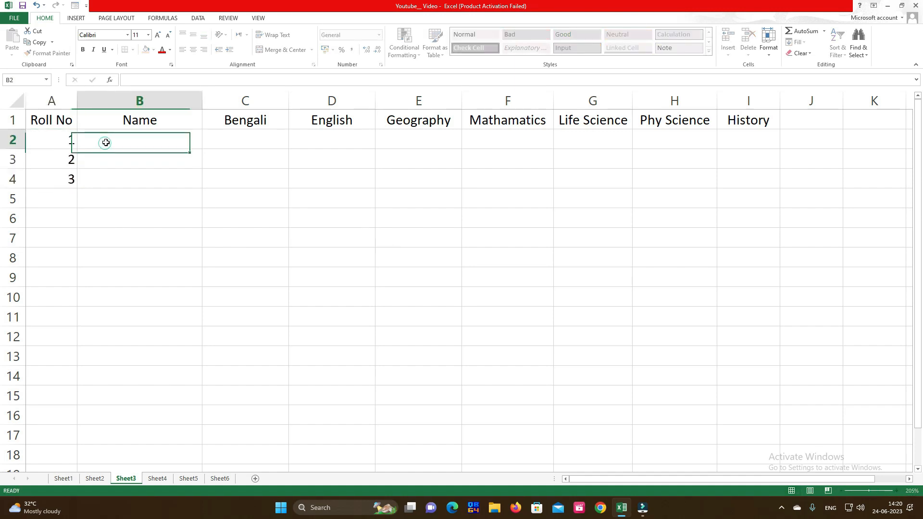
pyautogui.write('Rahim')
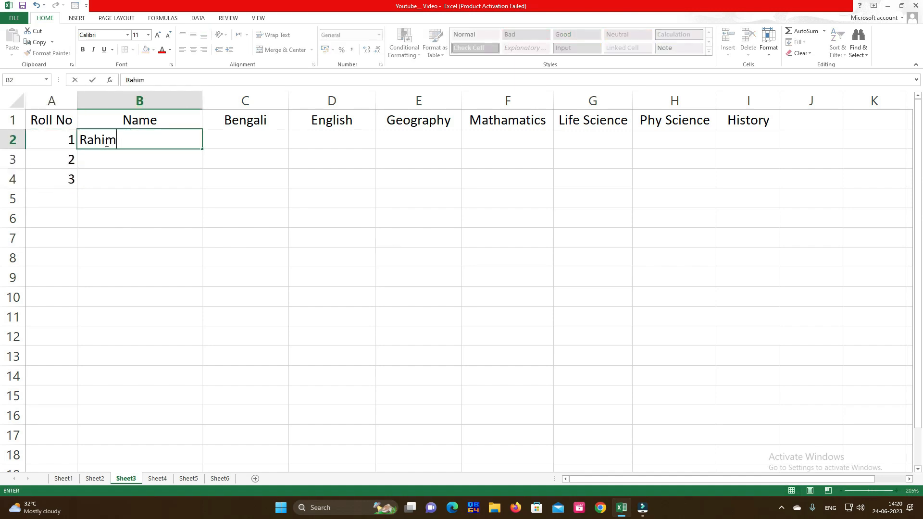
pyautogui.write('a Khanam')
pyautogui.press('Return')
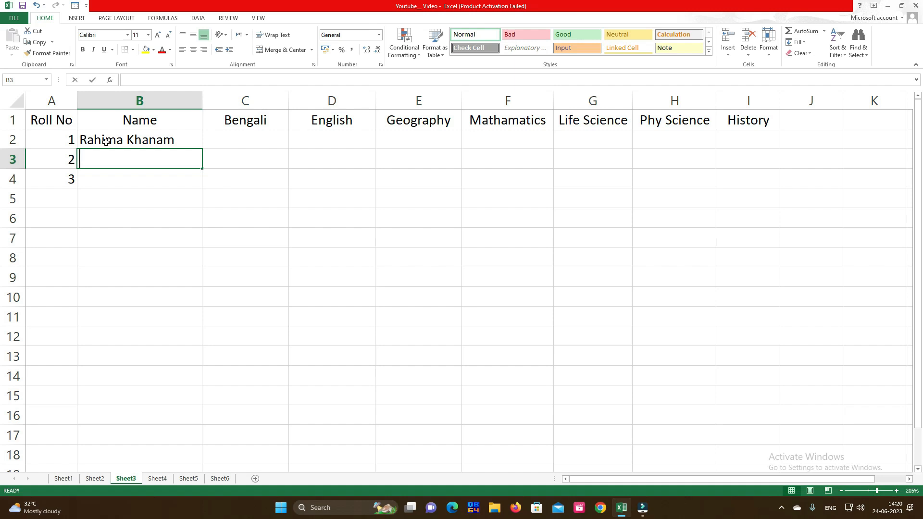
pyautogui.write('Sham')
pyautogui.press('BackSpace')
pyautogui.write('rmila ')
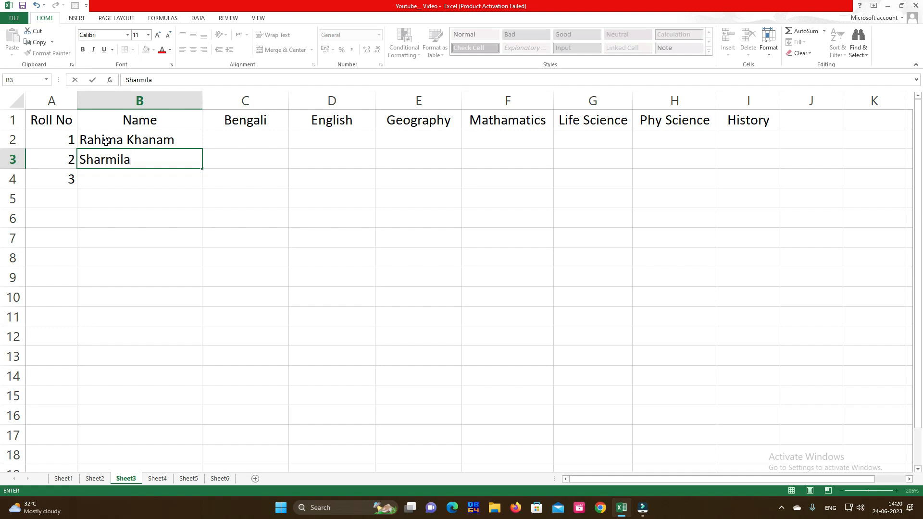
pyautogui.write('Sarkar')
# - Enter a Bengali mark of 78 for both students in C2 and C3
pyautogui.click(236, 139)
pyautogui.write('78')
pyautogui.press('Return')
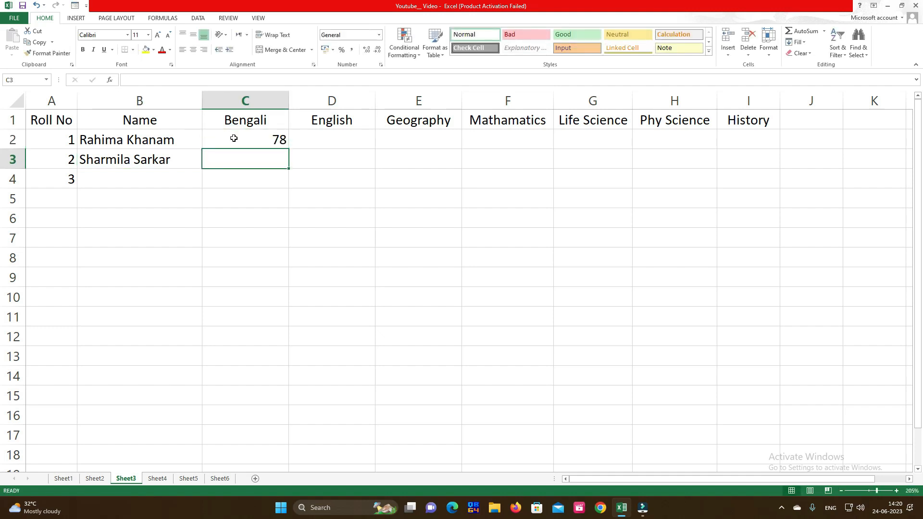
pyautogui.write('78')
pyautogui.click(233, 139)
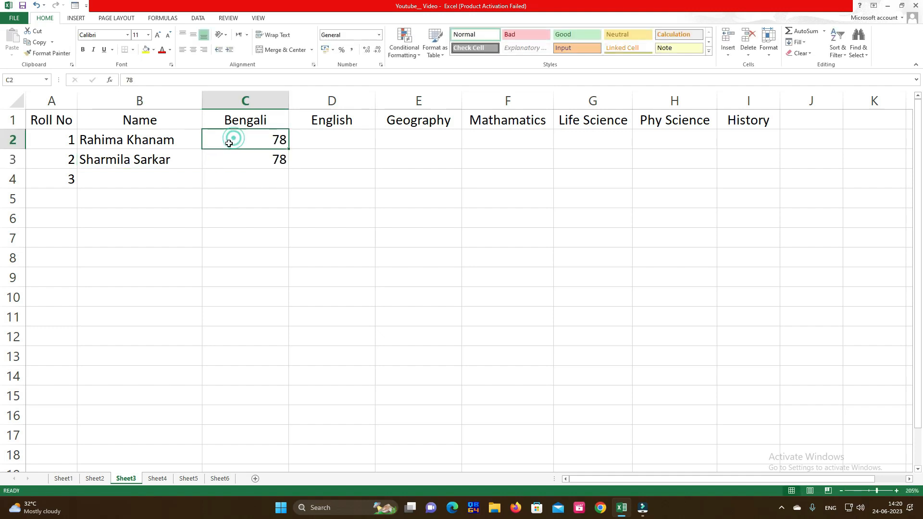
# - Clear the student entries from the range A2:D5, keeping the header row
pyautogui.moveTo(63, 140); pyautogui.dragTo(311, 205)
pyautogui.press('Delete')
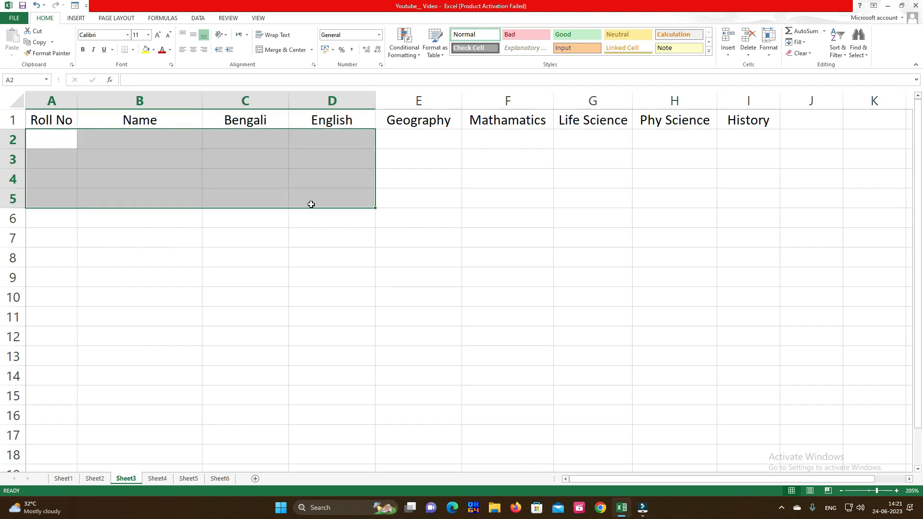
pyautogui.click(322, 248)
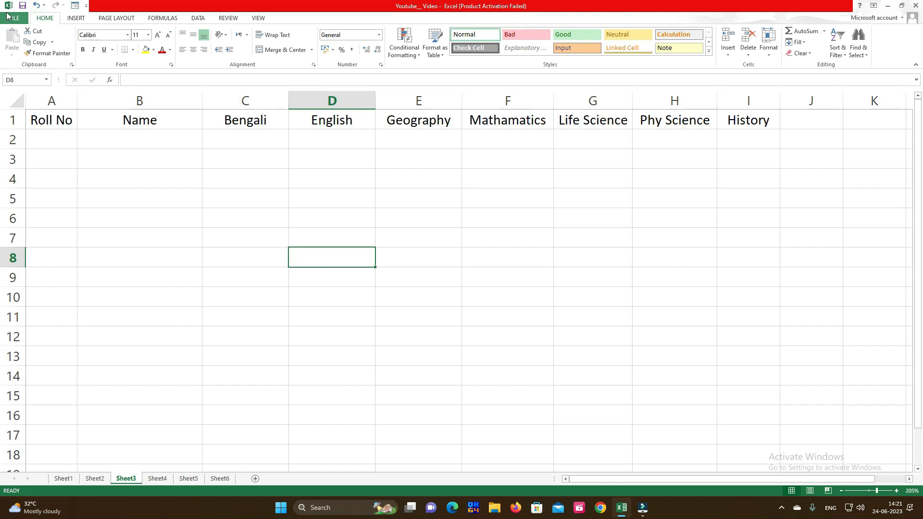
# - Open the data entry form for headers A1:I1, accepting the first row as labels, and move the form off the center of the sheet
pyautogui.click(74, 6)
pyautogui.moveTo(38, 124); pyautogui.dragTo(775, 121)
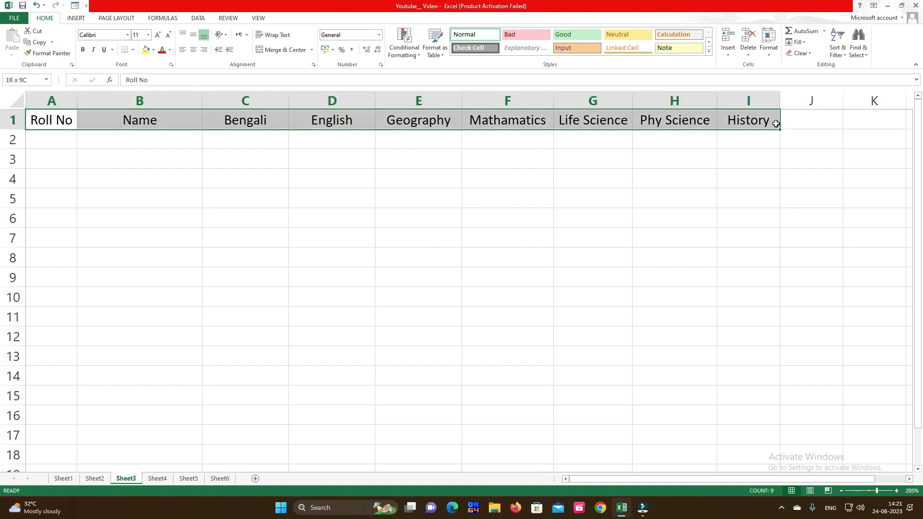
pyautogui.click(74, 6)
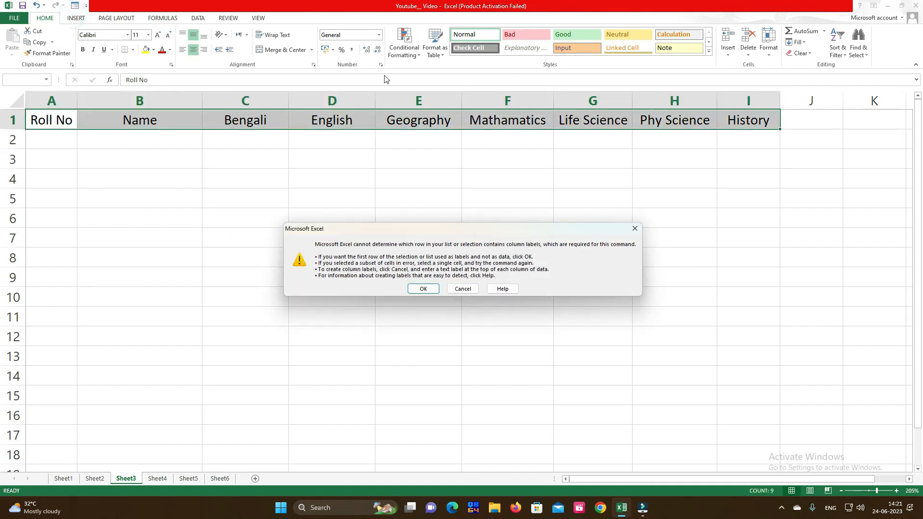
pyautogui.click(421, 288)
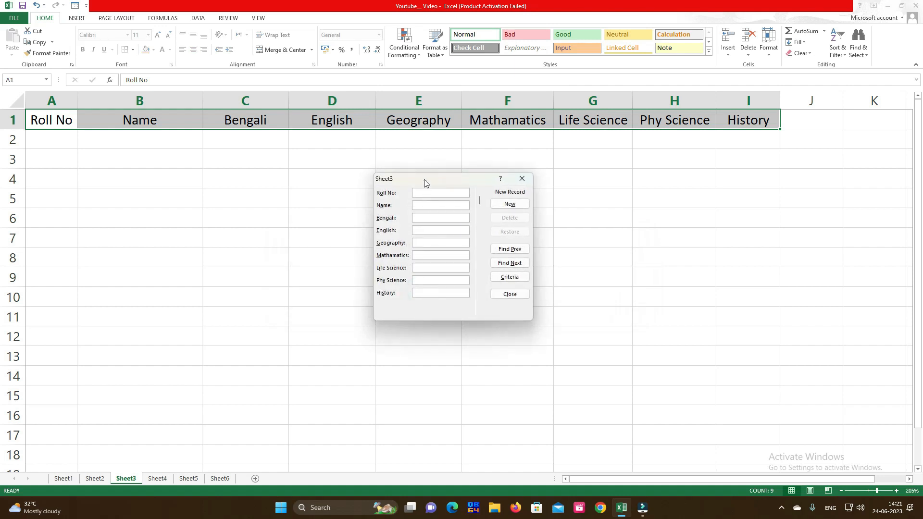
pyautogui.moveTo(424, 183); pyautogui.dragTo(273, 160)
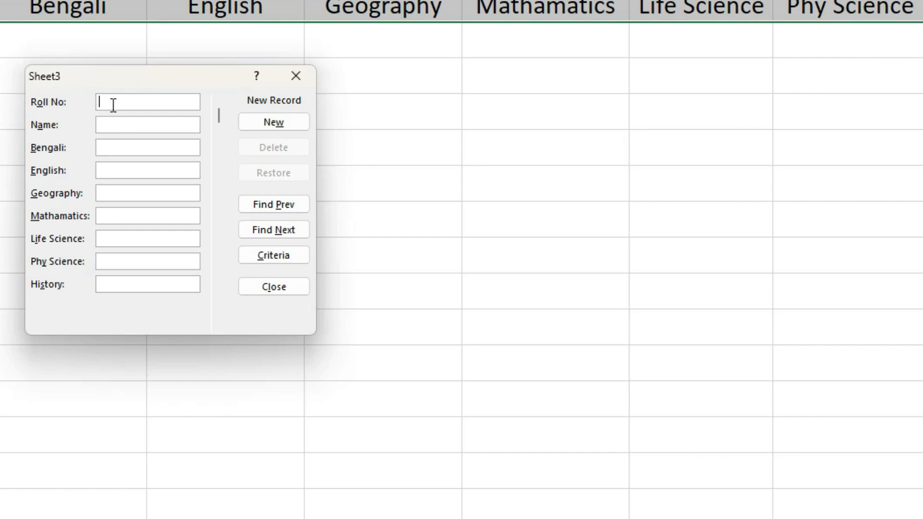
# - Add a form record with Roll No 1, the student's full name, Bengali 78, English 78, Geography 98, and 75 for the four remaining subjects
pyautogui.write('1Rana Sen78')
pyautogui.press('Tab')
pyautogui.write('78')
pyautogui.press('Tab')
pyautogui.write('98')
pyautogui.press('Tab')
pyautogui.write('75')
pyautogui.press('Tab')
pyautogui.write('75')
pyautogui.press('Tab')
pyautogui.write('75')
pyautogui.press('Tab')
pyautogui.write('75')
pyautogui.press('Return')
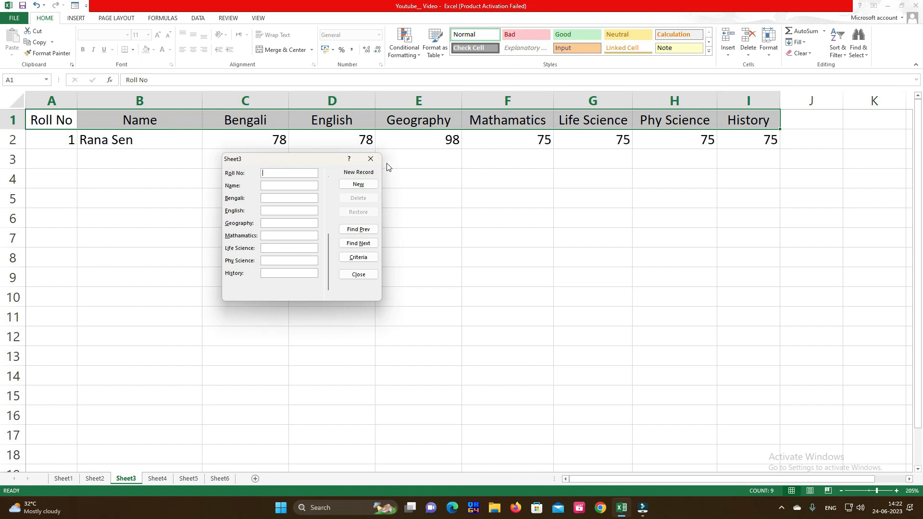
# - Close the data form and remove the Form command from the Quick Access Toolbar
pyautogui.moveTo(311, 158); pyautogui.dragTo(284, 176)
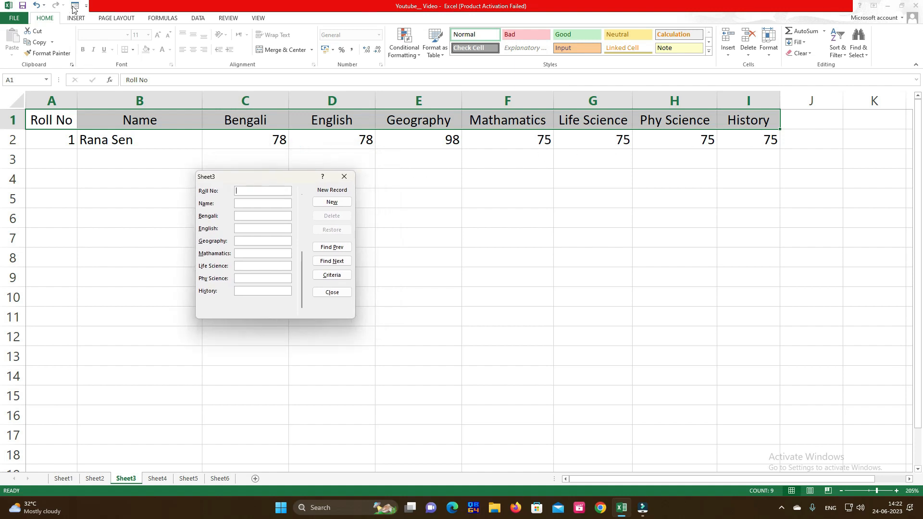
pyautogui.click(344, 176)
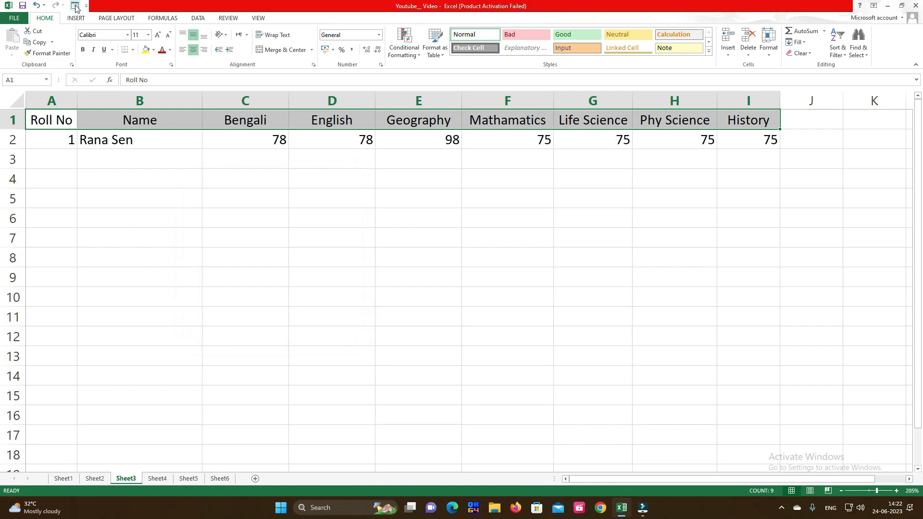
pyautogui.rightClick(76, 7)
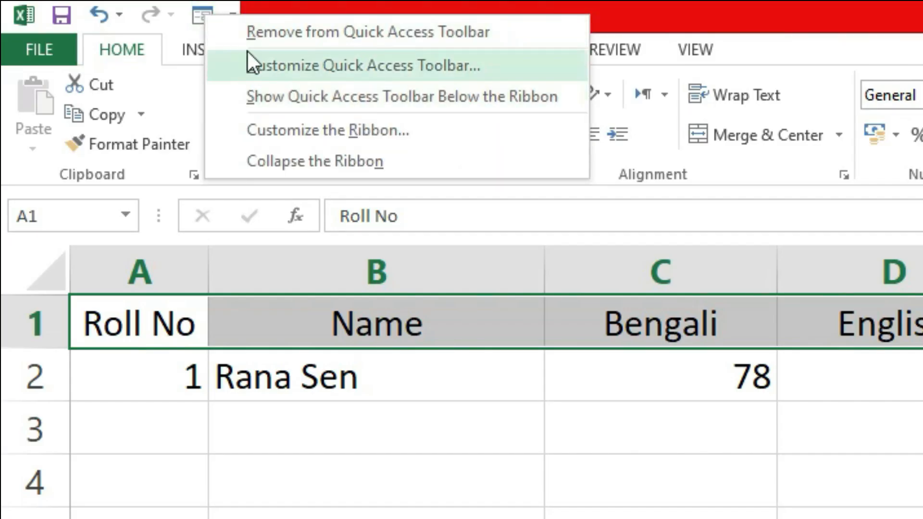
pyautogui.click(257, 44)
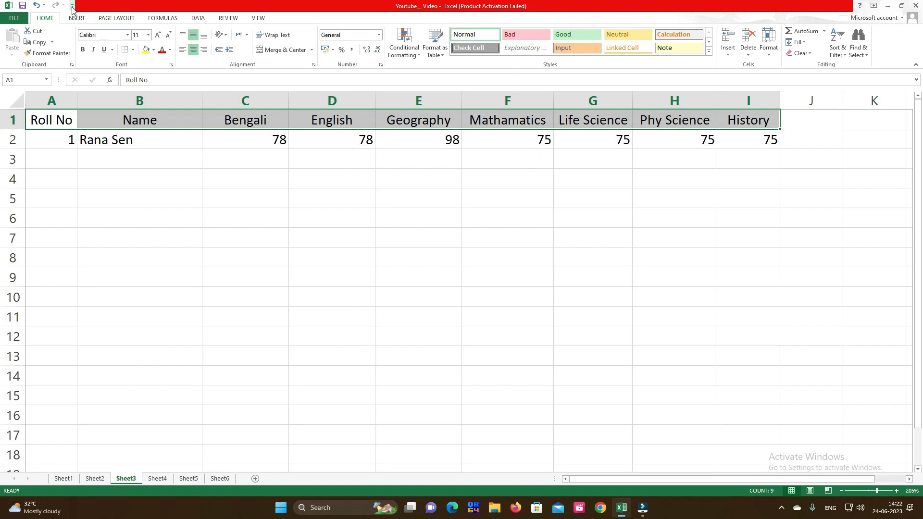
# - Open the Quick Access Toolbar customization options and list All Commands as the command source
pyautogui.click(73, 9)
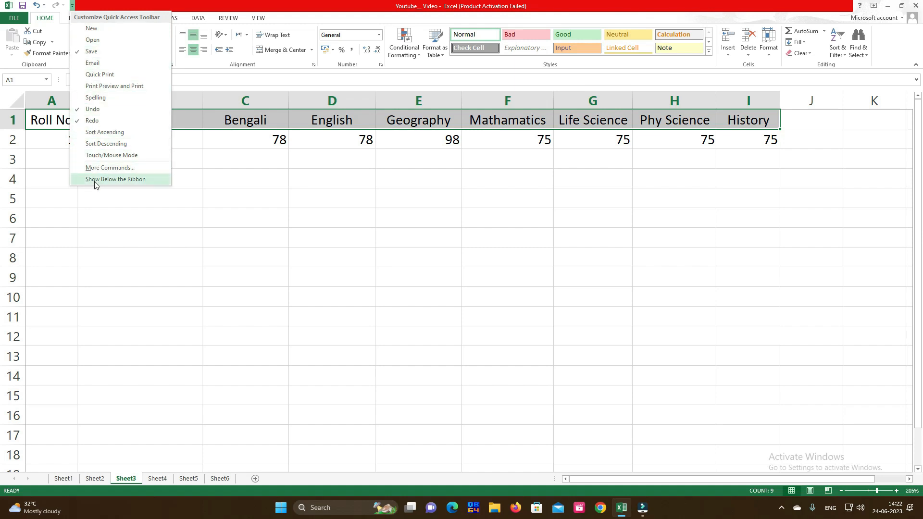
pyautogui.click(97, 168)
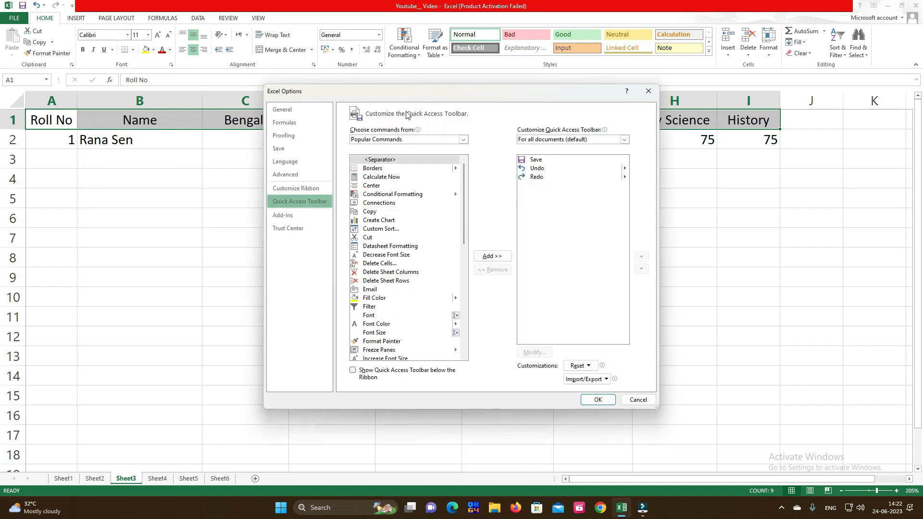
pyautogui.moveTo(403, 94); pyautogui.dragTo(220, 87)
pyautogui.click(287, 138)
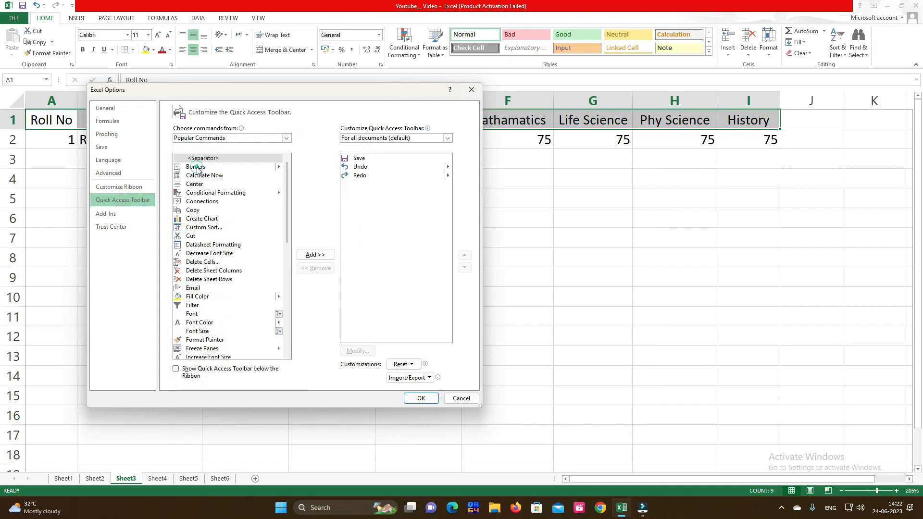
pyautogui.click(200, 168)
# - Find the Form... command among those starting with F, add it to the Quick Access Toolbar, and confirm the options
pyautogui.moveTo(286, 166); pyautogui.dragTo(284, 217)
pyautogui.click(239, 213)
pyautogui.press('f')
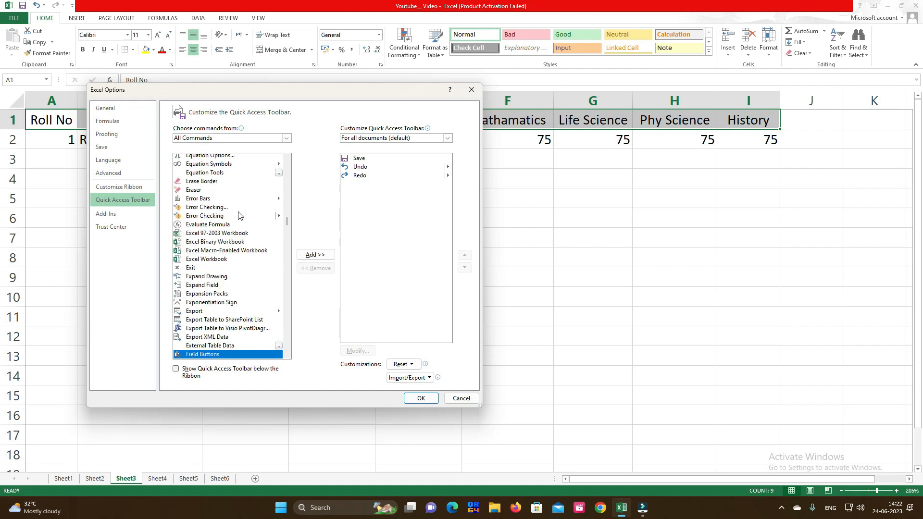
pyautogui.click(278, 347)
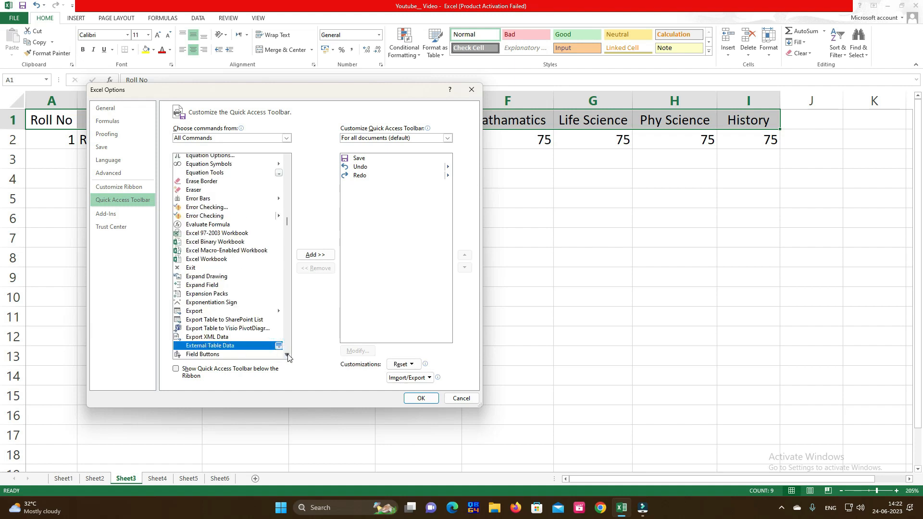
pyautogui.scroll(-2, 288, 357)
pyautogui.scroll(-4, 288, 356)
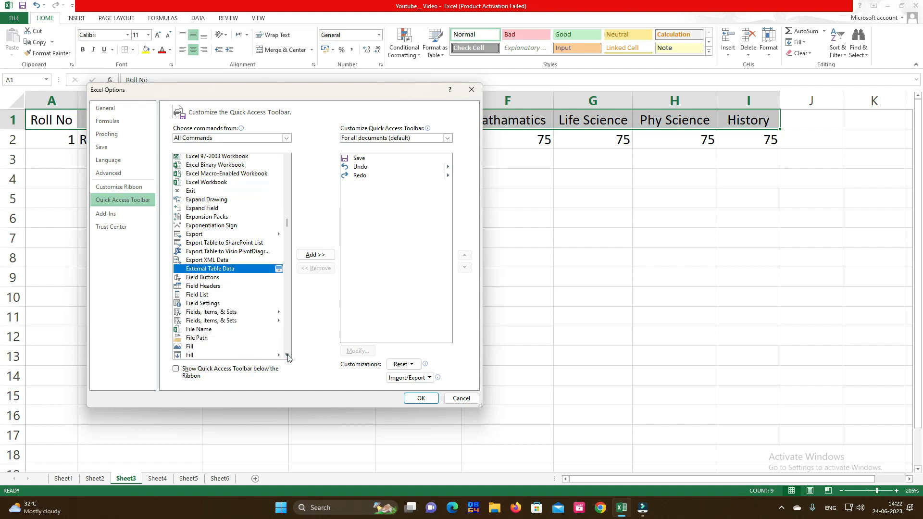
pyautogui.scroll(-4, 288, 356)
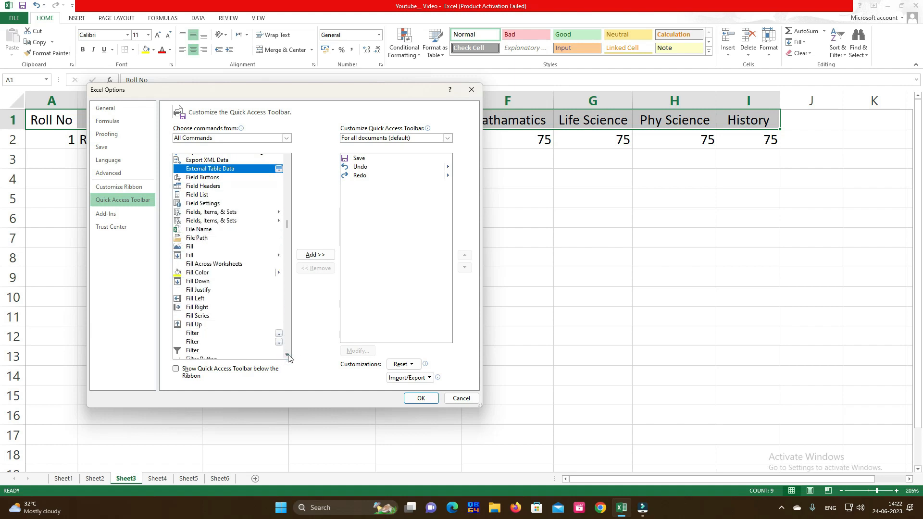
pyautogui.scroll(-3, 288, 356)
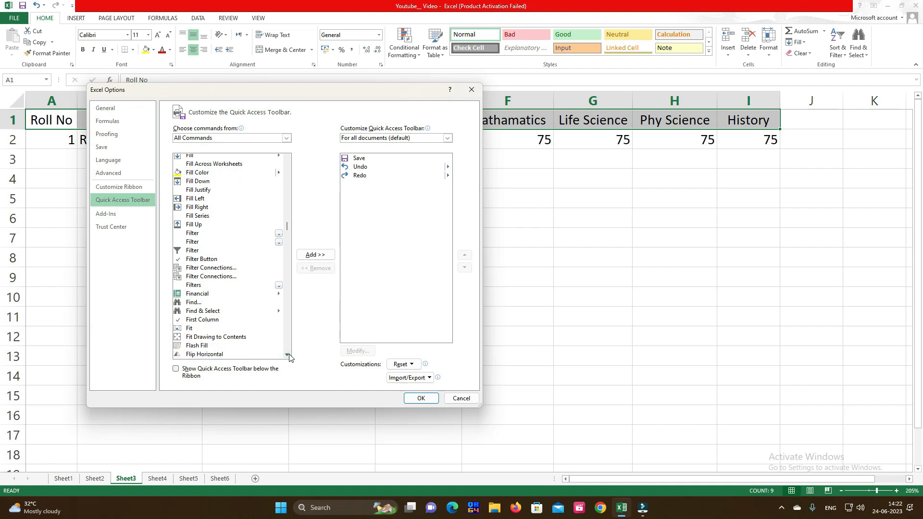
pyautogui.click(288, 355)
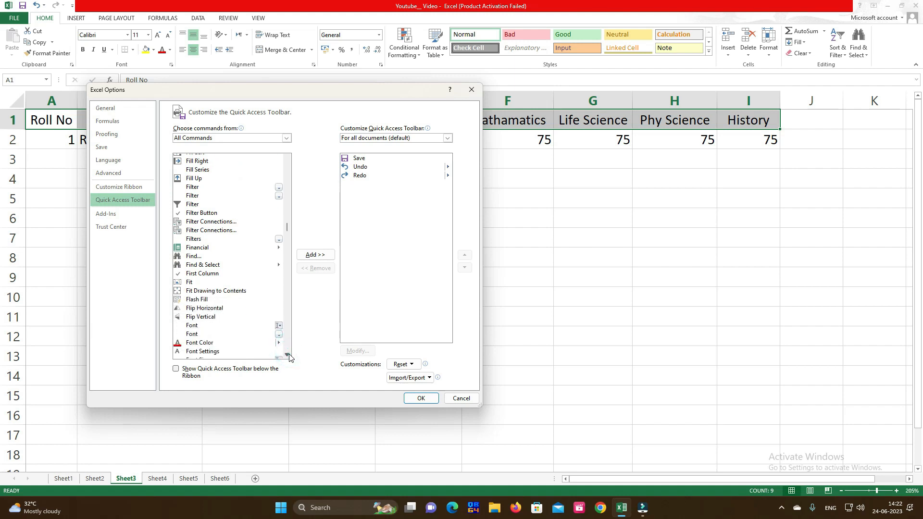
pyautogui.scroll(-2, 284, 336)
pyautogui.click(195, 337)
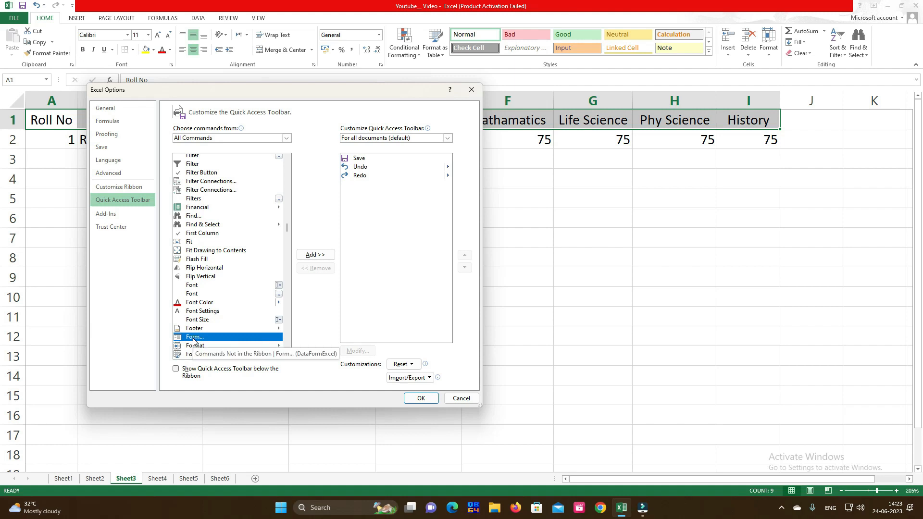
pyautogui.click(315, 256)
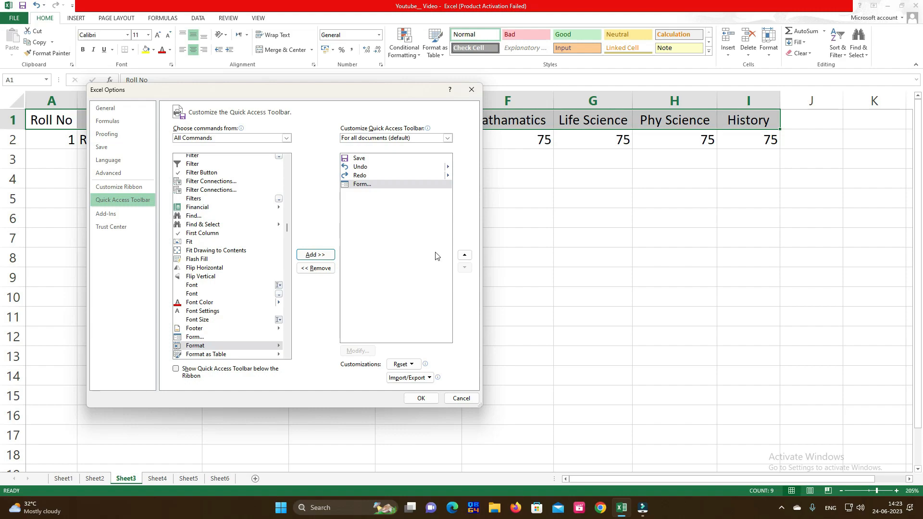
pyautogui.click(422, 399)
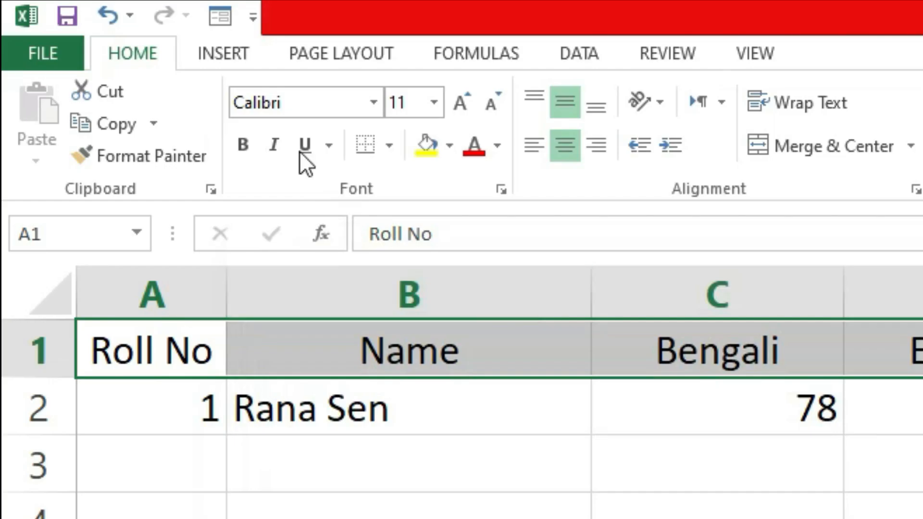
# - Add a form record with Roll No 2, the student's full name, and marks 78, 78, 78, 65, 35, 35 and 65, and close the form
pyautogui.click(220, 20)
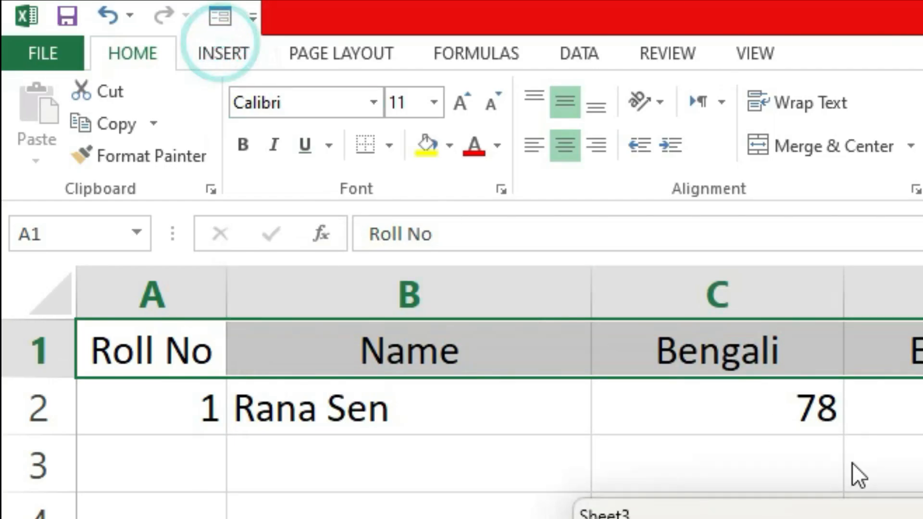
pyautogui.click(333, 203)
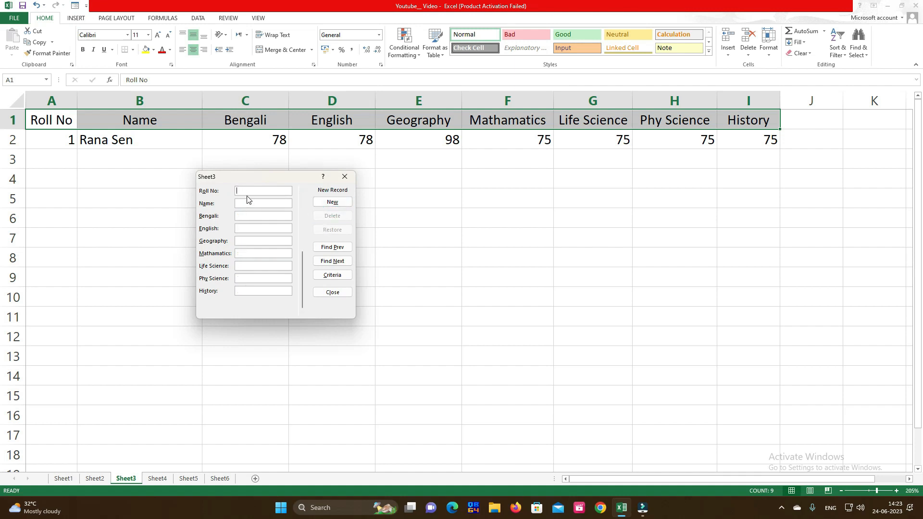
pyautogui.write('2')
pyautogui.press('Return')
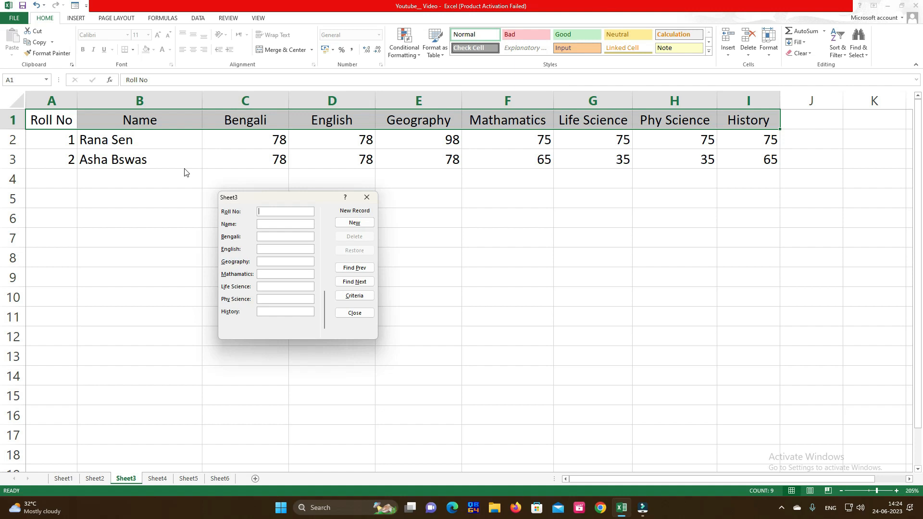
pyautogui.click(367, 197)
# - Review the completed tables on Sheet2 and Sheet3, and open Sheet4
pyautogui.click(71, 480)
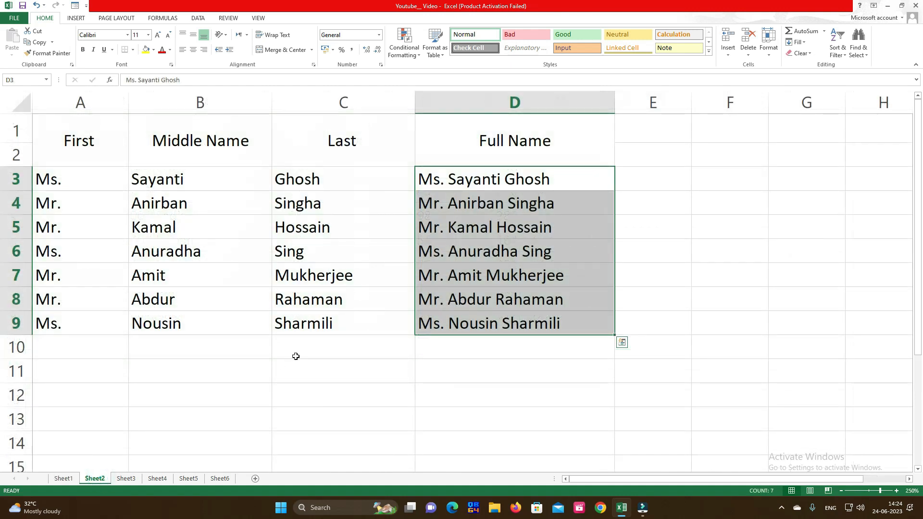
pyautogui.click(126, 478)
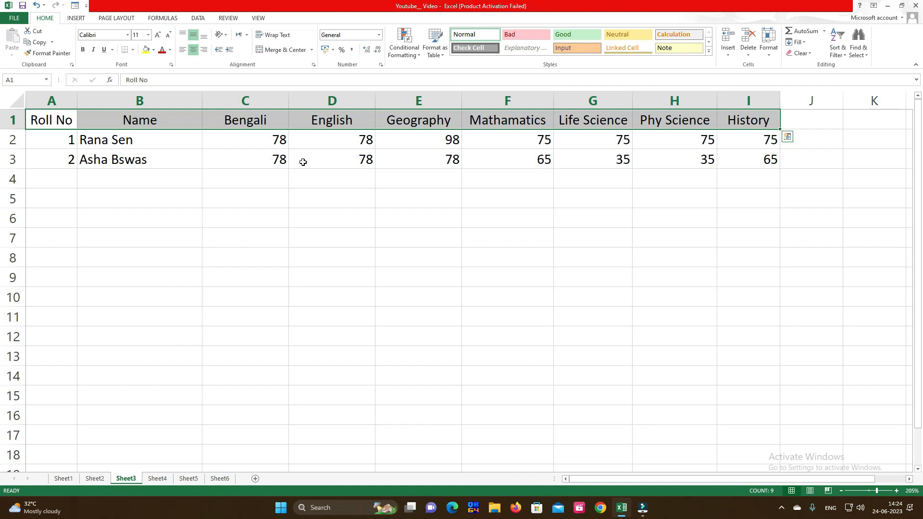
pyautogui.click(157, 479)
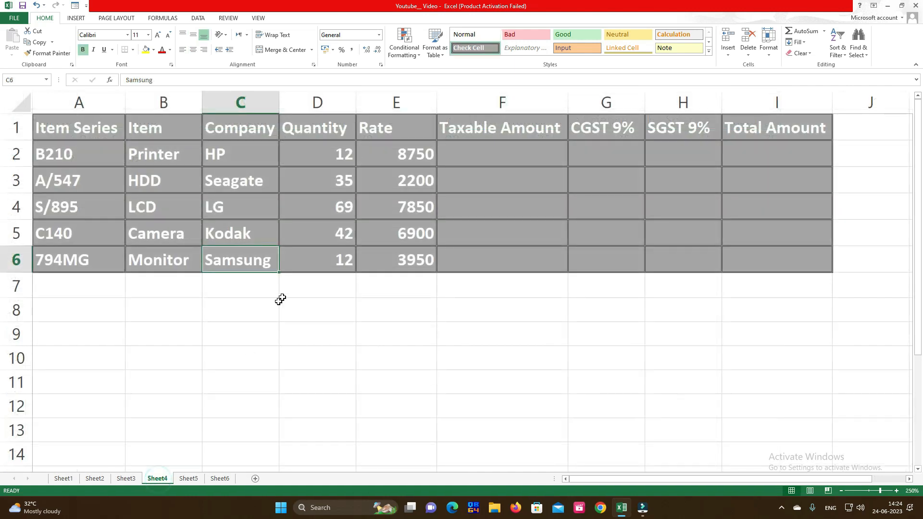
# - Examine the tax column headings and the Printer row's item, company, quantity and rate cells in the item table
pyautogui.click(500, 157)
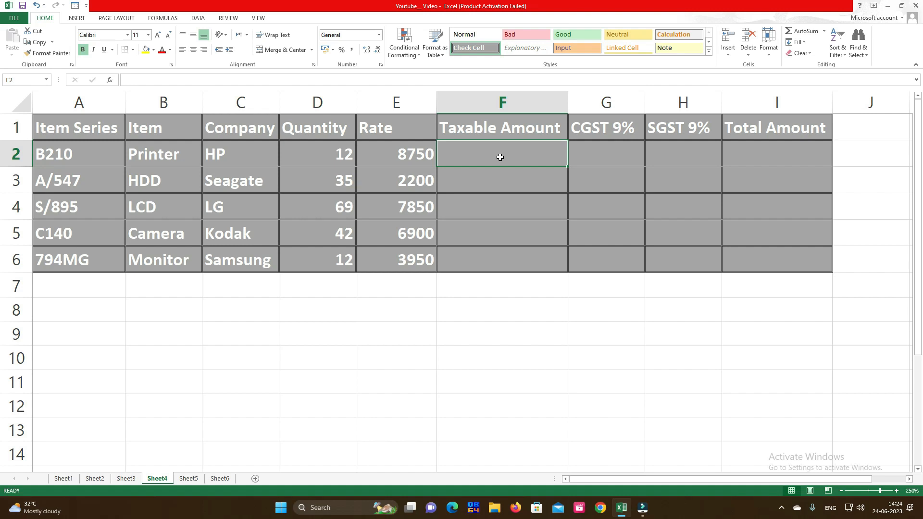
pyautogui.doubleClick(577, 132)
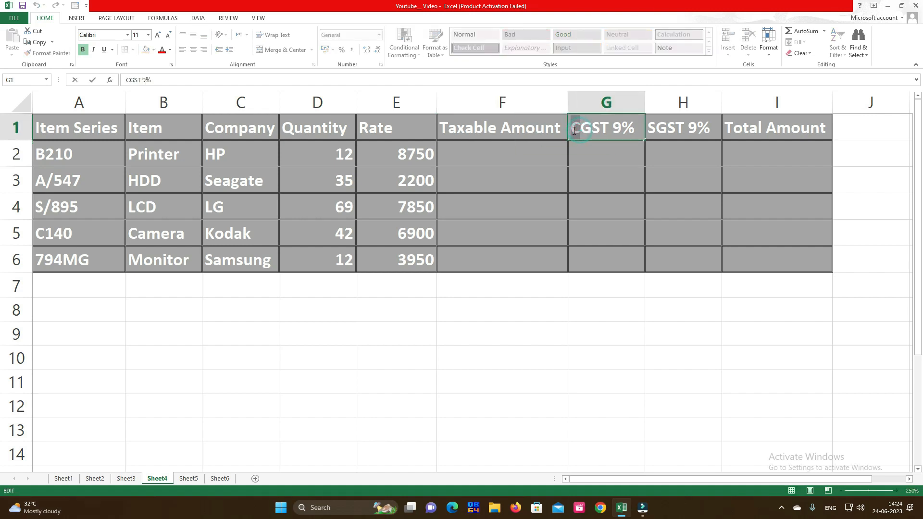
pyautogui.click(655, 134)
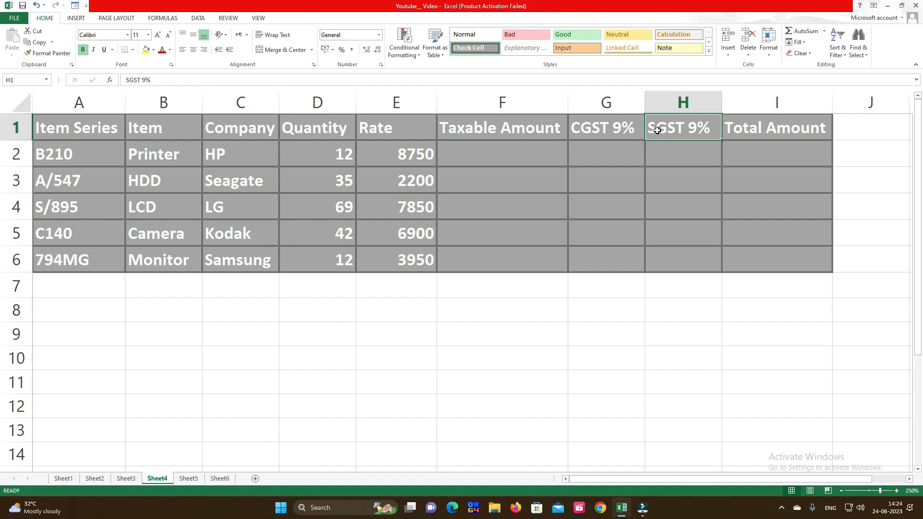
pyautogui.click(535, 158)
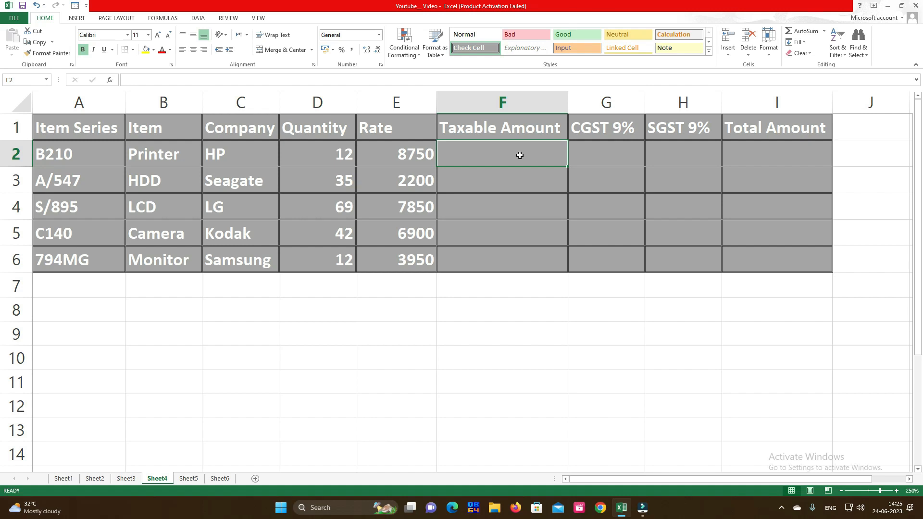
pyautogui.click(329, 154)
pyautogui.click(375, 155)
pyautogui.click(500, 155)
pyautogui.click(65, 157)
pyautogui.click(171, 154)
pyautogui.click(237, 153)
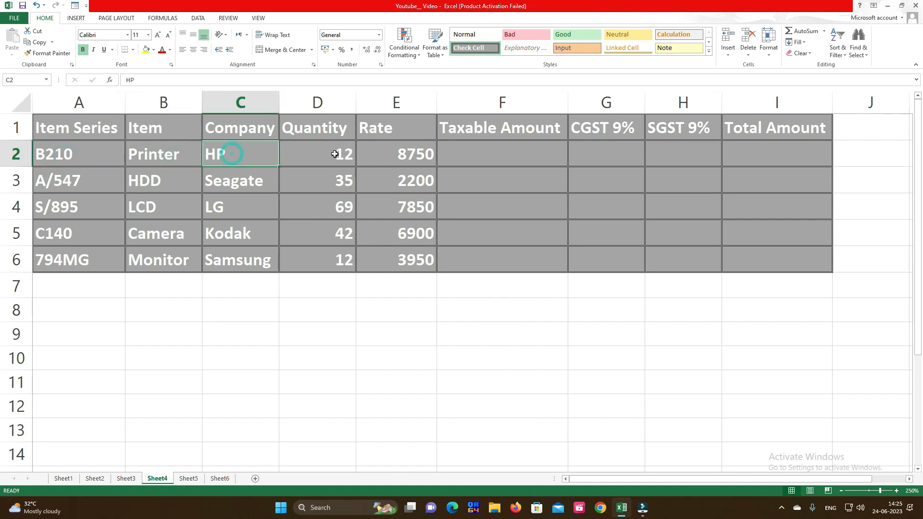
pyautogui.click(337, 154)
pyautogui.click(405, 159)
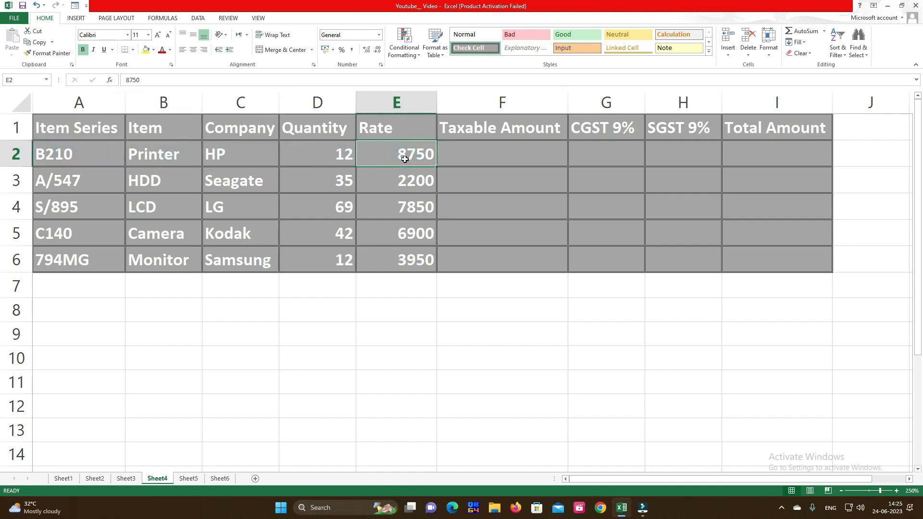
# - Calculate the Taxable Amount in F2 with =E2*D2 and fill the formula down to F6
pyautogui.click(467, 158)
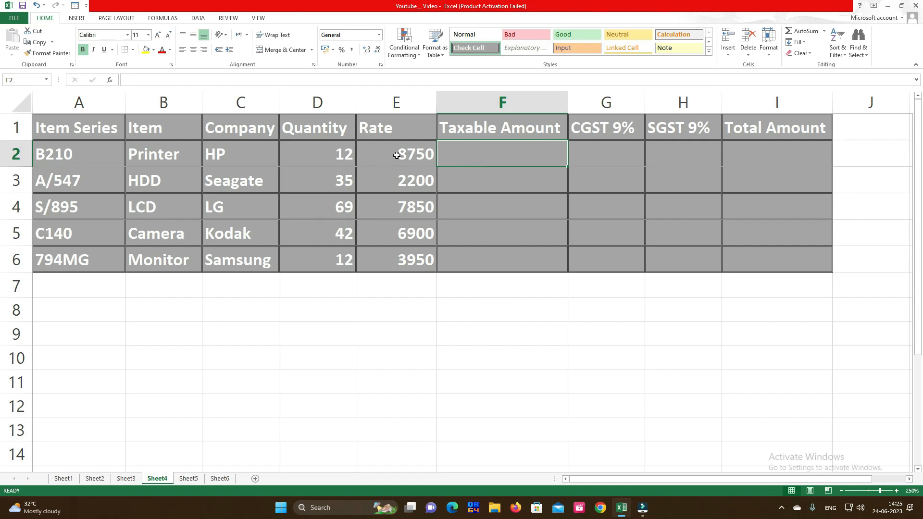
pyautogui.write('=')
pyautogui.click(397, 155)
pyautogui.write('*')
pyautogui.click(314, 161)
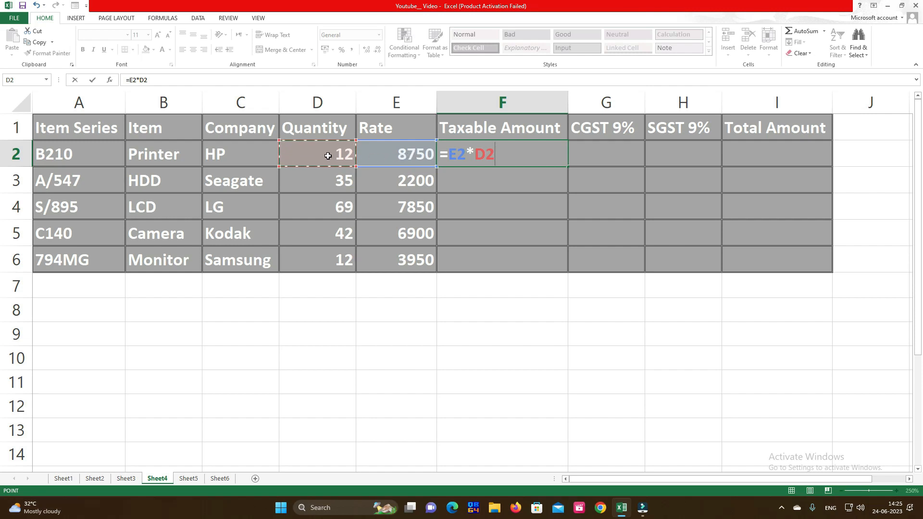
pyautogui.press('Return')
pyautogui.click(521, 158)
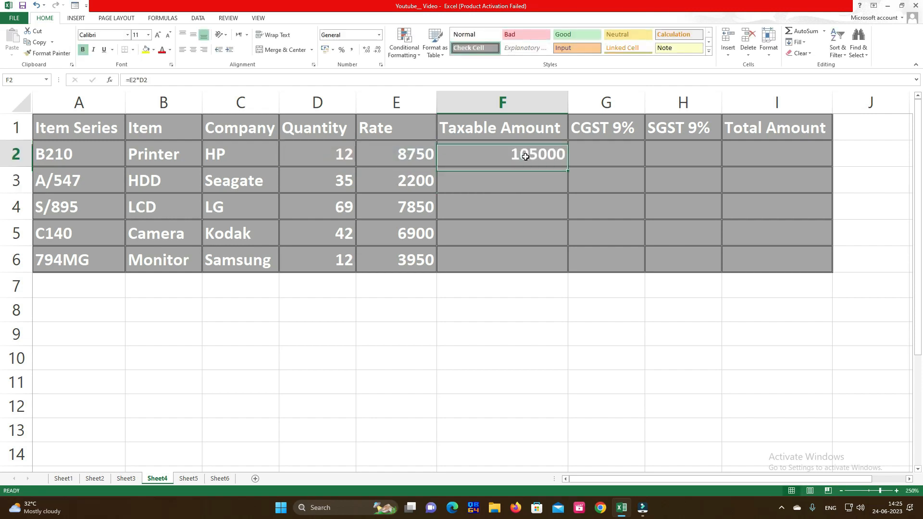
pyautogui.moveTo(569, 168); pyautogui.dragTo(569, 264)
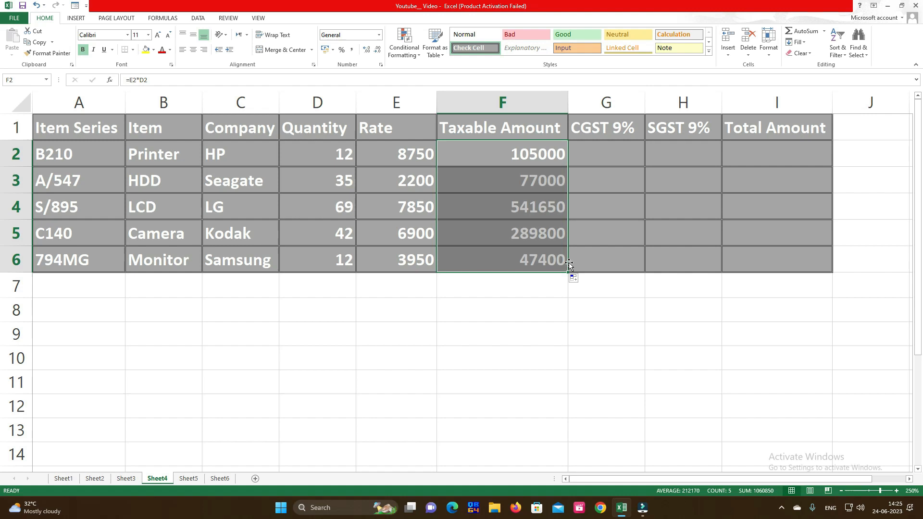
# - Calculate the CGST 9% in G2 with =F2*9% and fill the formula down to G6
pyautogui.click(584, 158)
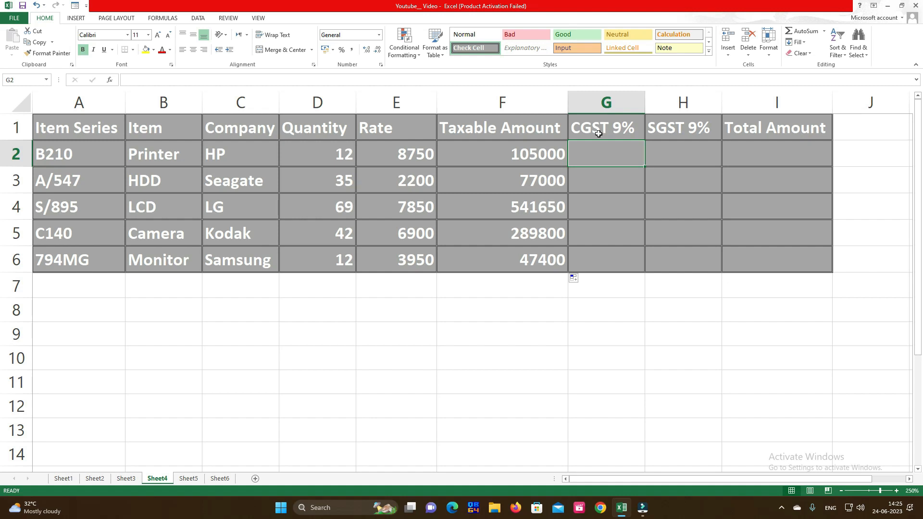
pyautogui.write('=')
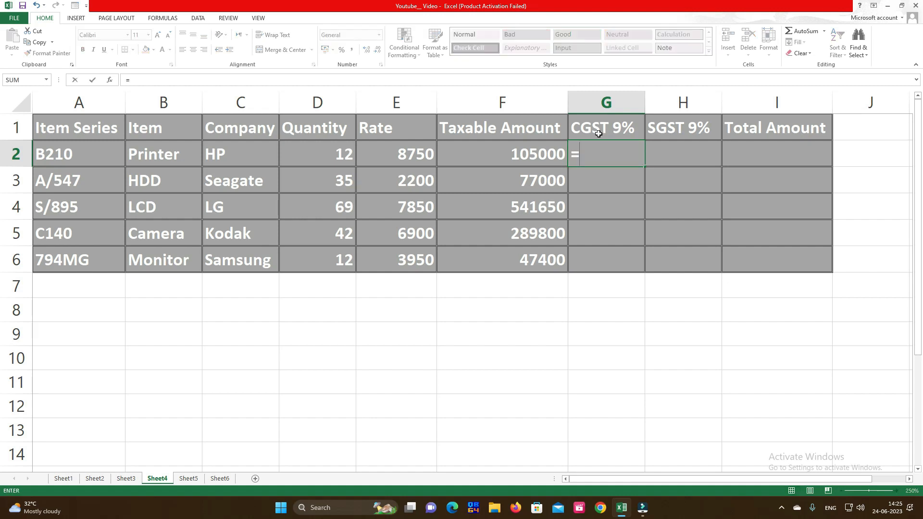
pyautogui.click(528, 161)
pyautogui.write('*9%')
pyautogui.press('Return')
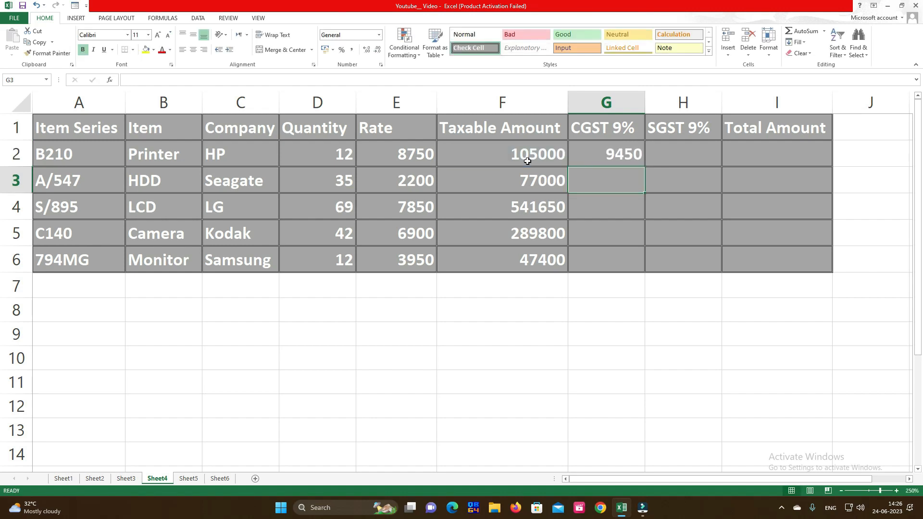
pyautogui.click(604, 152)
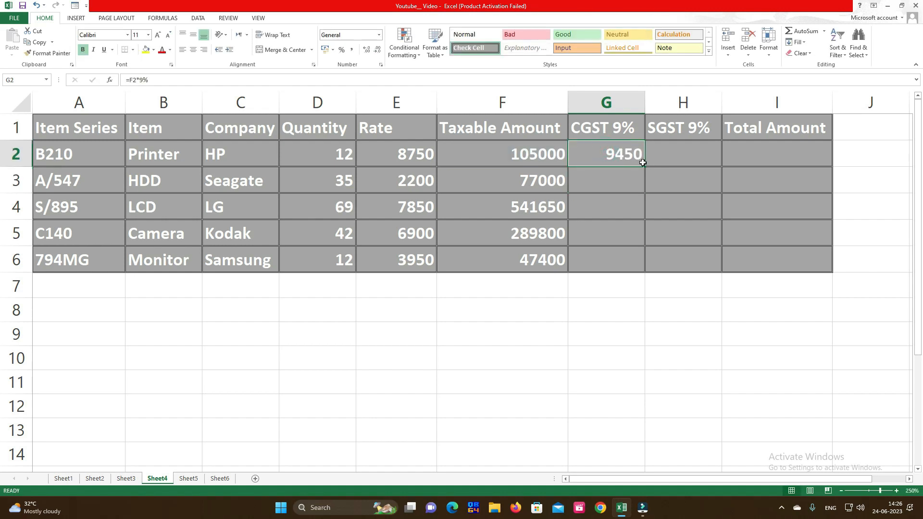
pyautogui.moveTo(645, 167); pyautogui.dragTo(641, 274)
# - Calculate the SGST 9% in H2 with =F2*9% and fill the formula down to H6
pyautogui.click(675, 151)
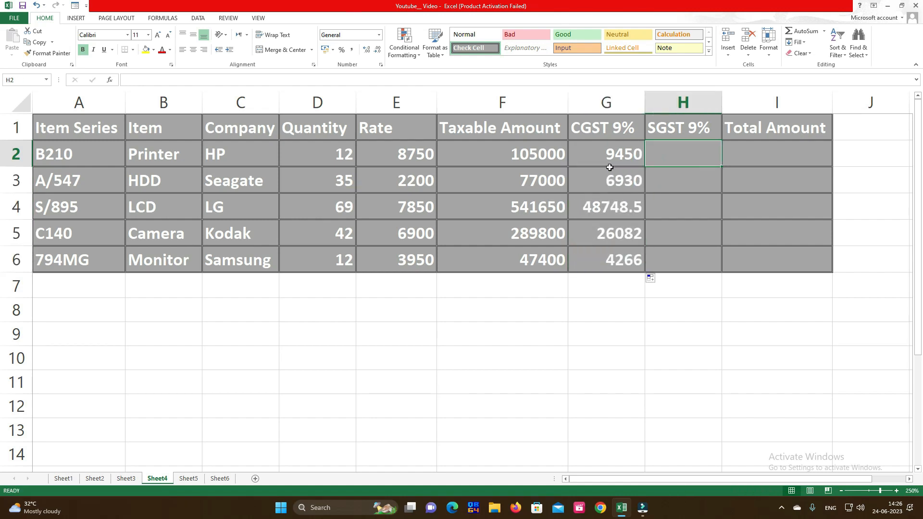
pyautogui.write('=')
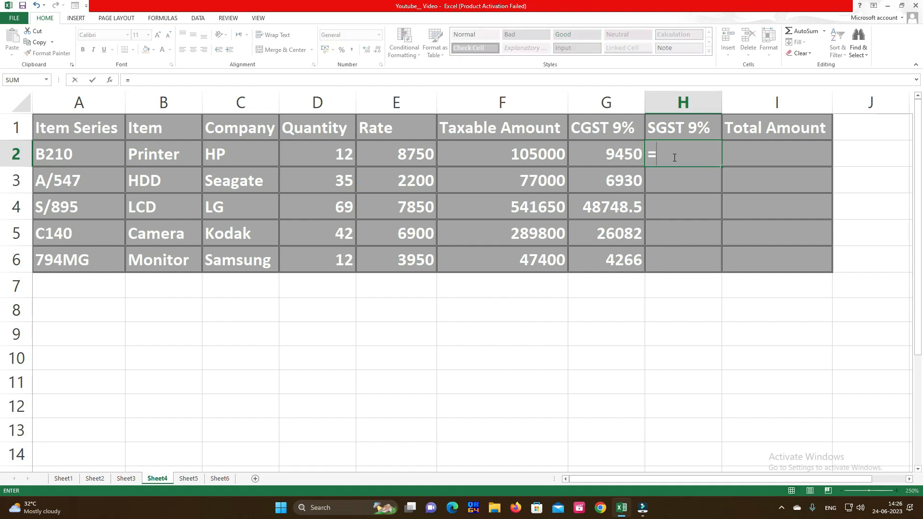
pyautogui.click(533, 155)
pyautogui.write('*')
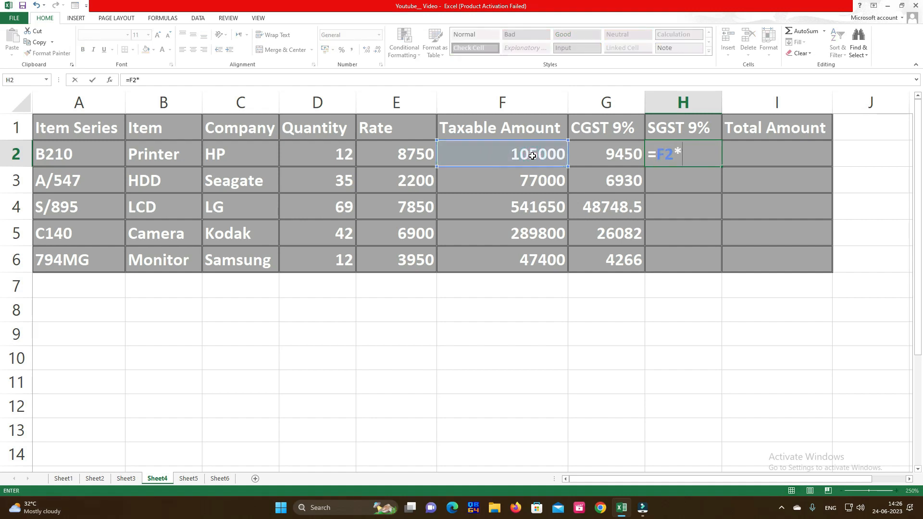
pyautogui.write('9%')
pyautogui.press('Return')
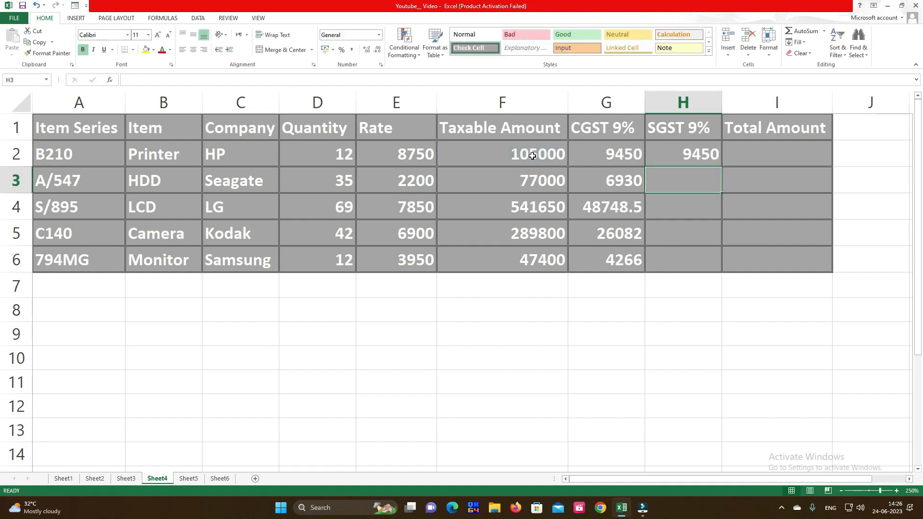
pyautogui.click(683, 158)
pyautogui.moveTo(720, 167); pyautogui.dragTo(718, 271)
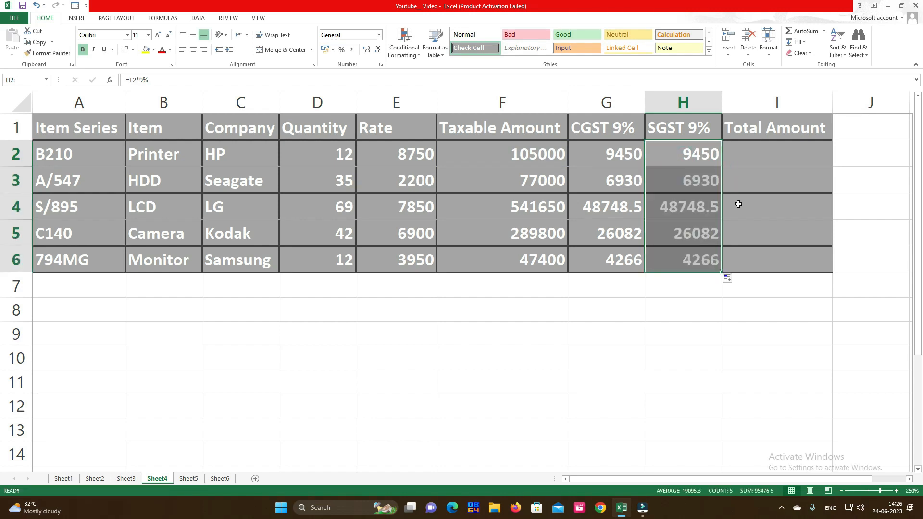
# - Calculate the Total Amount in I2 with =F2+G2+H2 and fill the formula down to I6
pyautogui.click(749, 159)
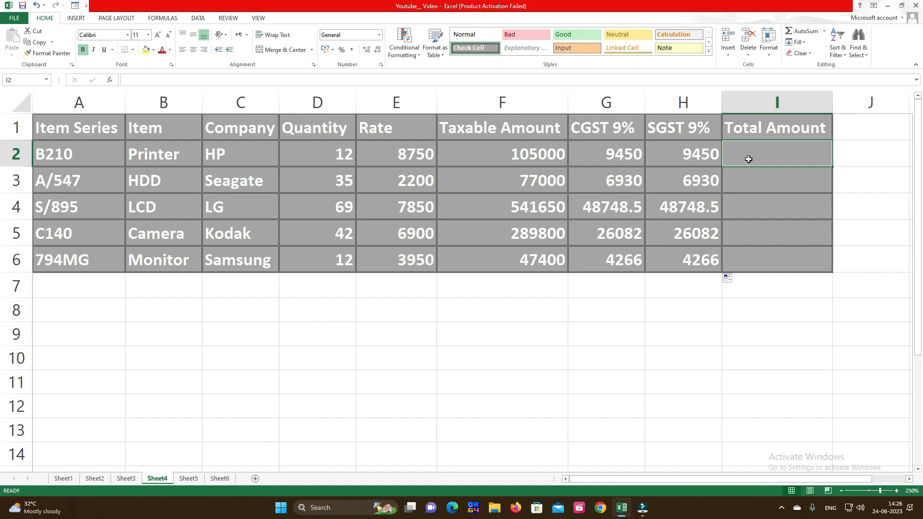
pyautogui.write('=')
pyautogui.click(545, 158)
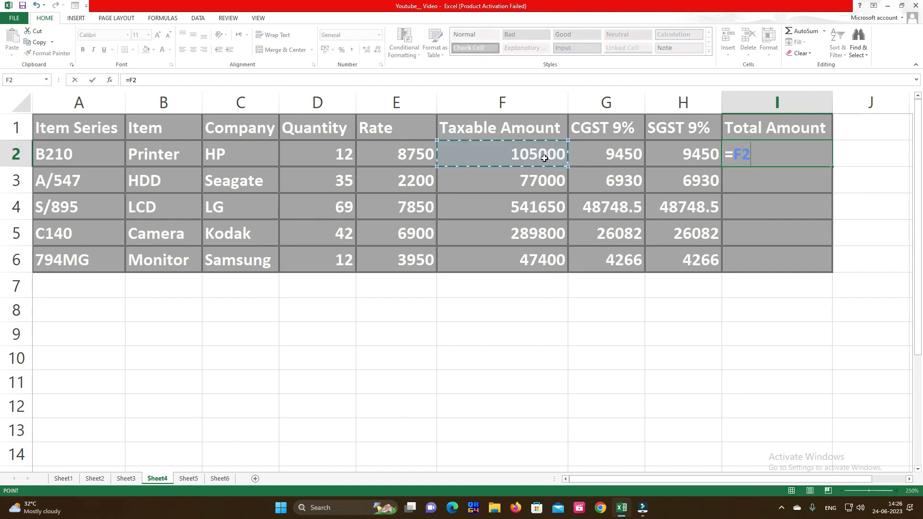
pyautogui.write('+')
pyautogui.click(593, 153)
pyautogui.write('+')
pyautogui.click(698, 151)
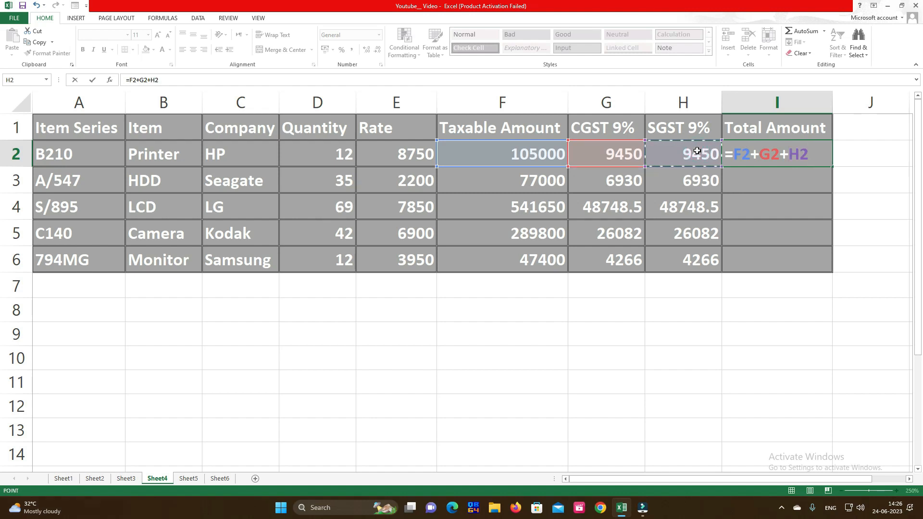
pyautogui.press('Return')
pyautogui.click(817, 155)
pyautogui.moveTo(830, 167); pyautogui.dragTo(832, 270)
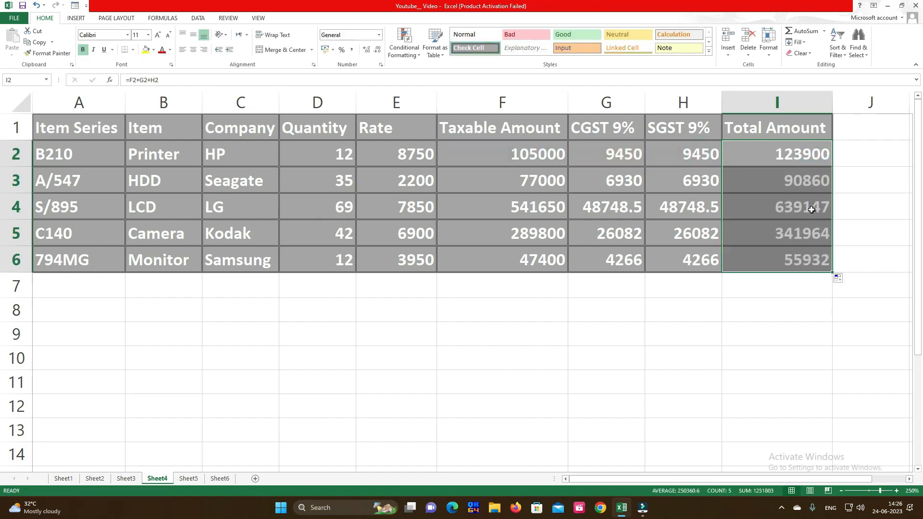
# - Clear the Total Amount values in I2:I6 and insert an empty column before Total Amount
pyautogui.moveTo(775, 153); pyautogui.dragTo(780, 259)
pyautogui.press('Delete')
pyautogui.click(736, 102)
pyautogui.rightClick(739, 102)
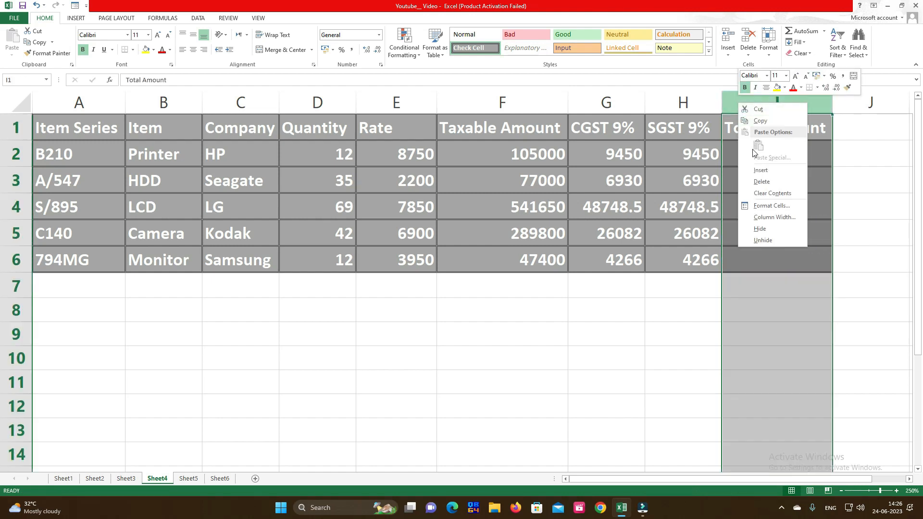
pyautogui.click(758, 170)
# - Enter the heading "Trade Discount 5%" in I1 and fit column I's width to it
pyautogui.click(741, 130)
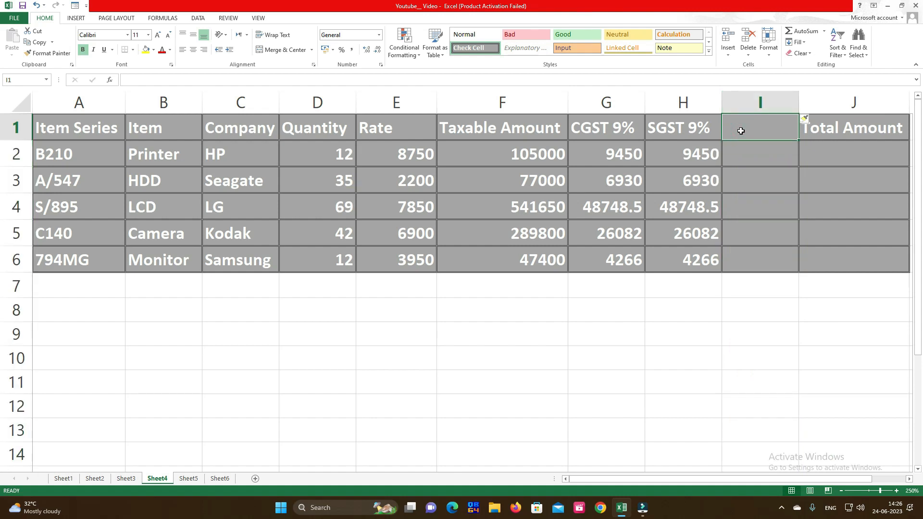
pyautogui.write('Trade D')
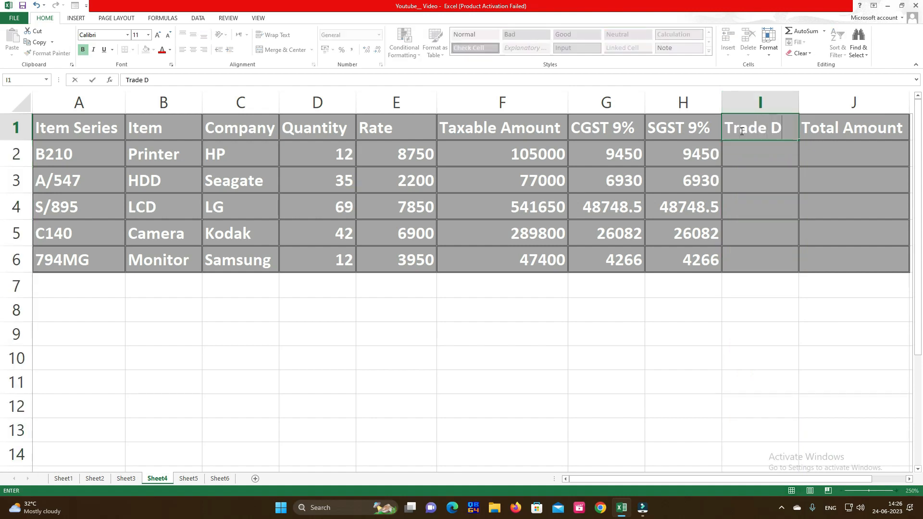
pyautogui.write('iscount')
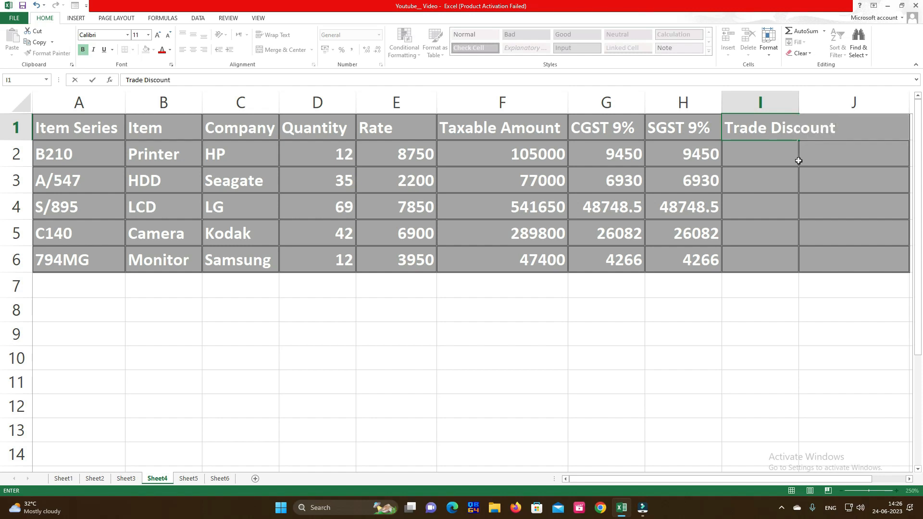
pyautogui.write(' 5%')
pyautogui.press('Return')
pyautogui.doubleClick(798, 102)
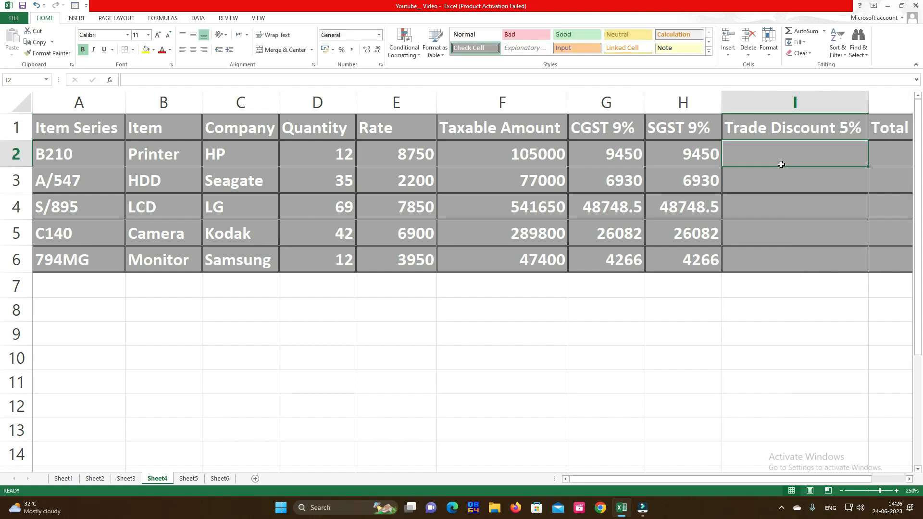
# - Calculate the trade discount in I2 with =F2*5% and fill the formula down to I6
pyautogui.write('=')
pyautogui.click(527, 155)
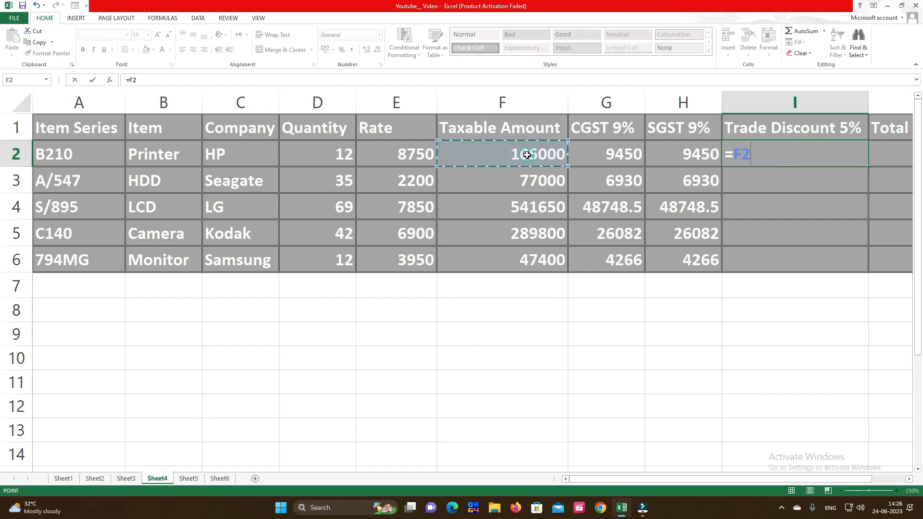
pyautogui.write('*5%')
pyautogui.press('Return')
pyautogui.click(764, 160)
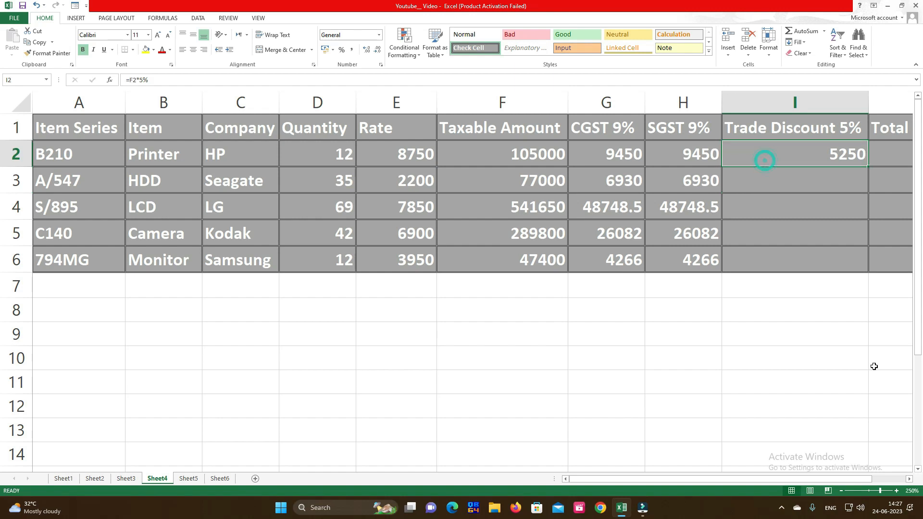
pyautogui.moveTo(868, 167); pyautogui.dragTo(870, 261)
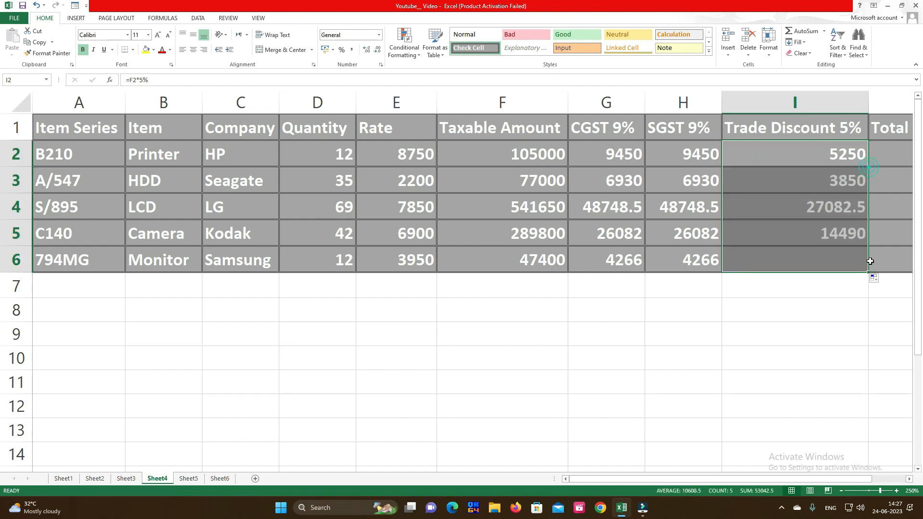
# - Calculate the Total Amount in J2 with =F2+G2+H2-I2 and fill the formula down to J6
pyautogui.click(910, 479)
pyautogui.click(910, 479)
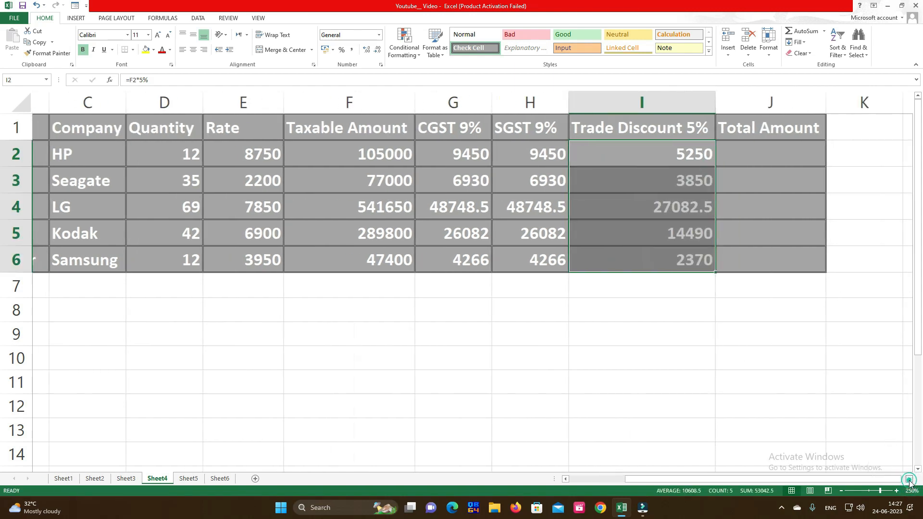
pyautogui.click(742, 154)
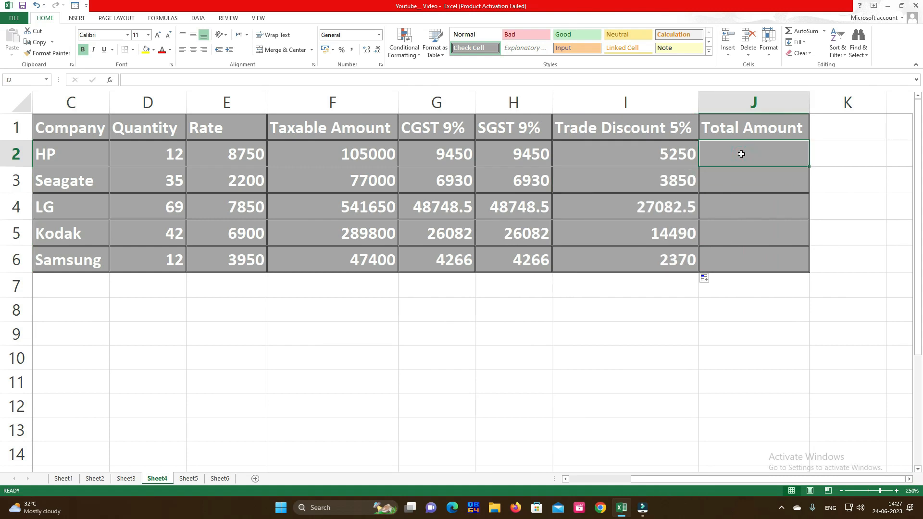
pyautogui.write('=')
pyautogui.click(377, 154)
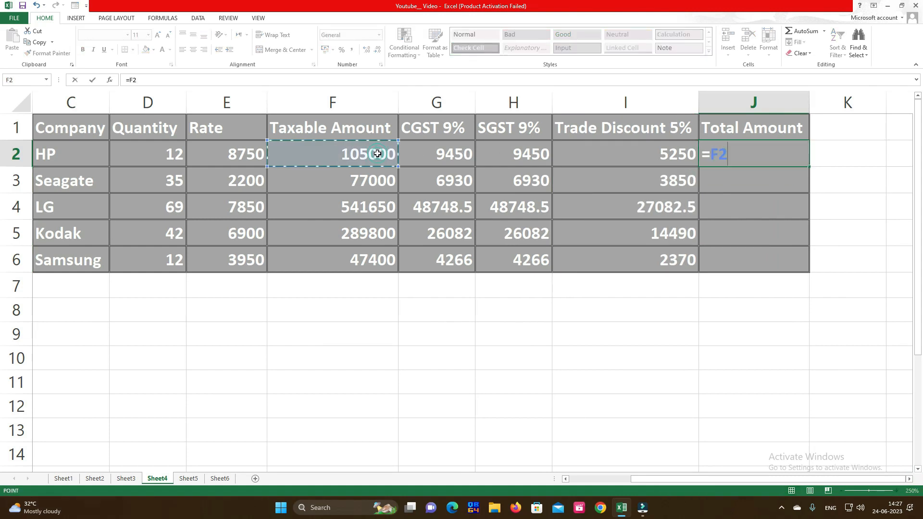
pyautogui.write('+')
pyautogui.click(429, 146)
pyautogui.write('+')
pyautogui.click(501, 154)
pyautogui.write('-')
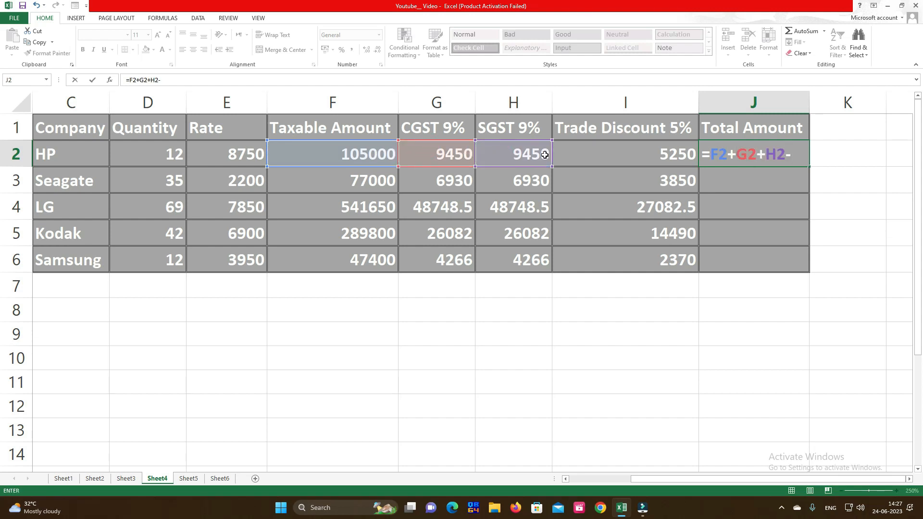
pyautogui.click(613, 155)
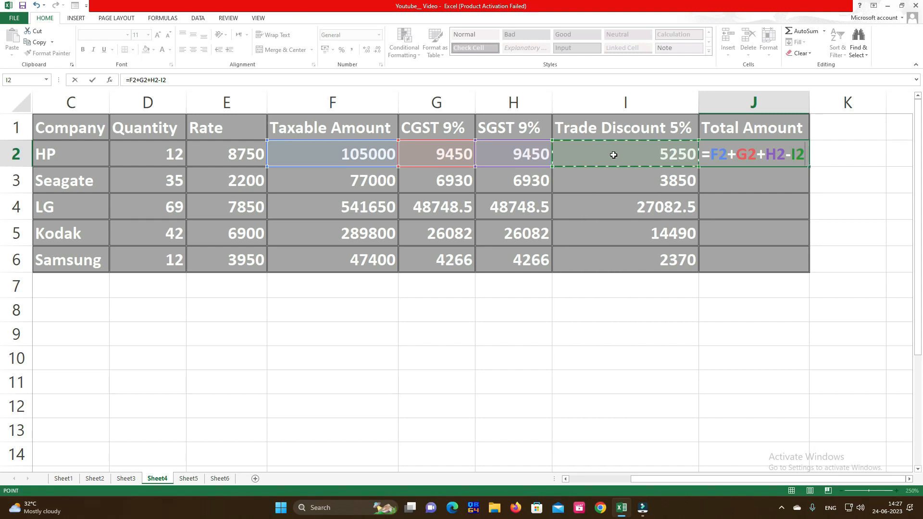
pyautogui.press('Return')
pyautogui.click(801, 156)
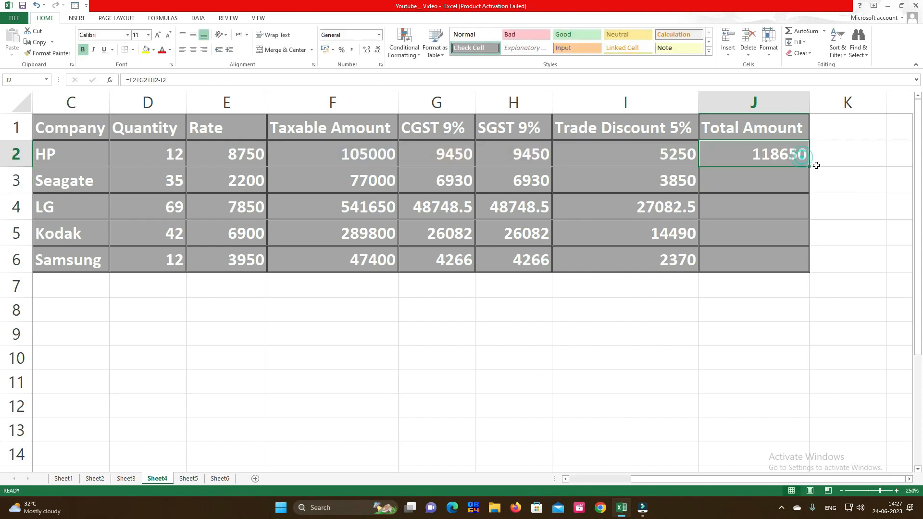
pyautogui.moveTo(817, 165); pyautogui.dragTo(810, 270)
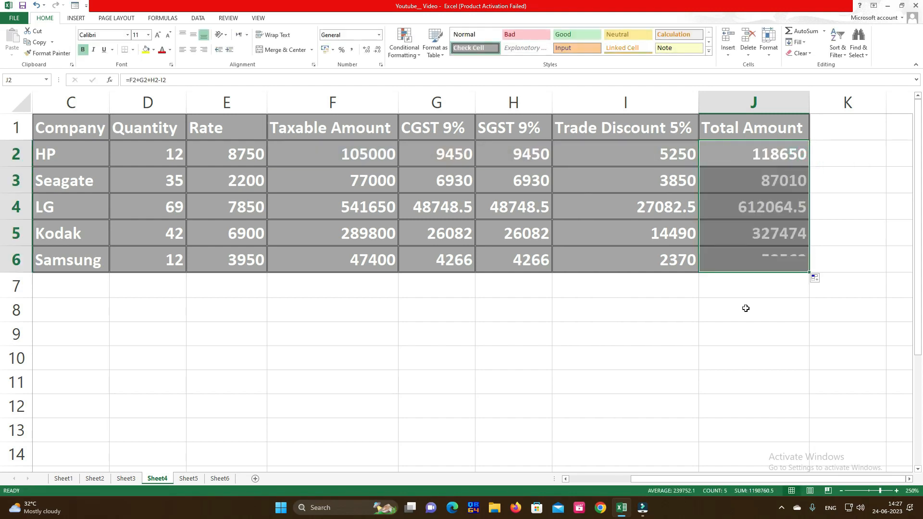